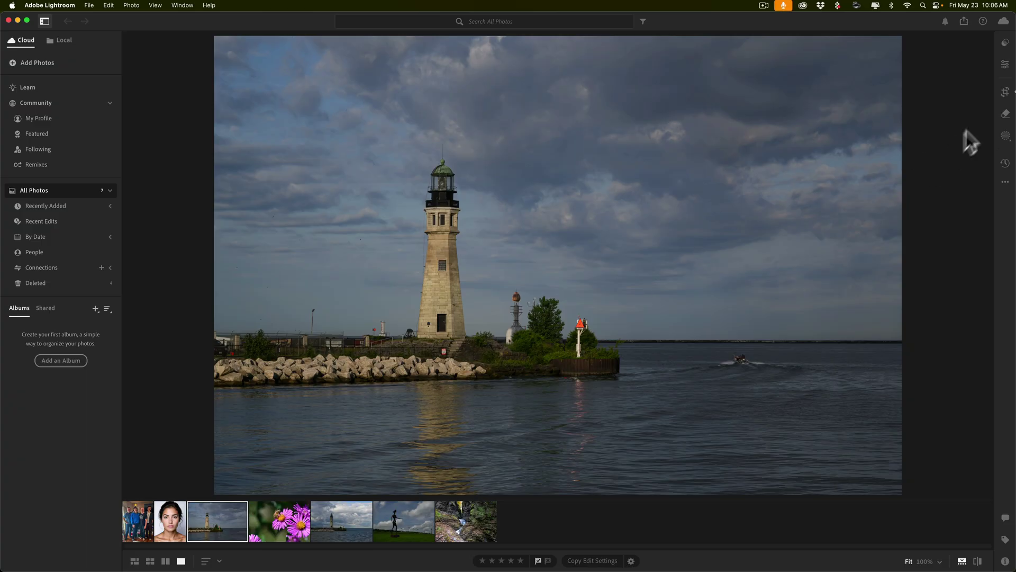
# Open the Premium presets and preview the Seasons: Summer presets SM01 and SM02 on the lighthouse photo, closing the group again
pyautogui.click(1005, 43)
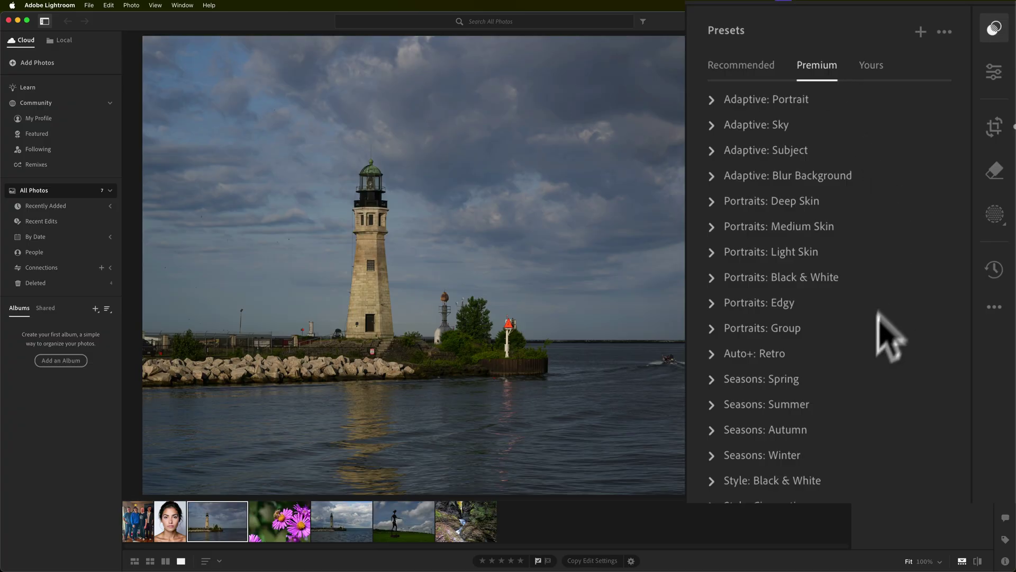
pyautogui.click(711, 405)
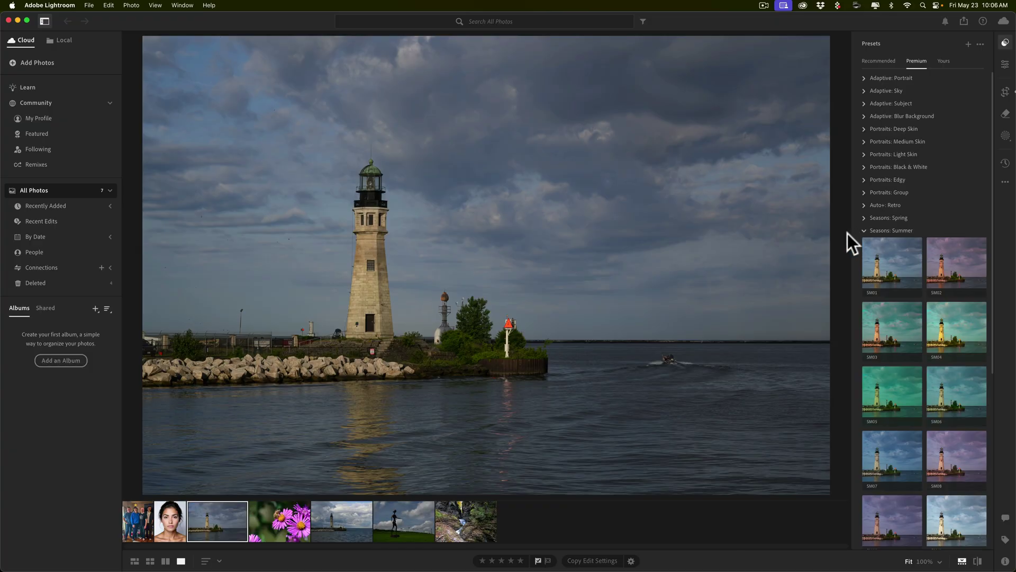
pyautogui.click(890, 268)
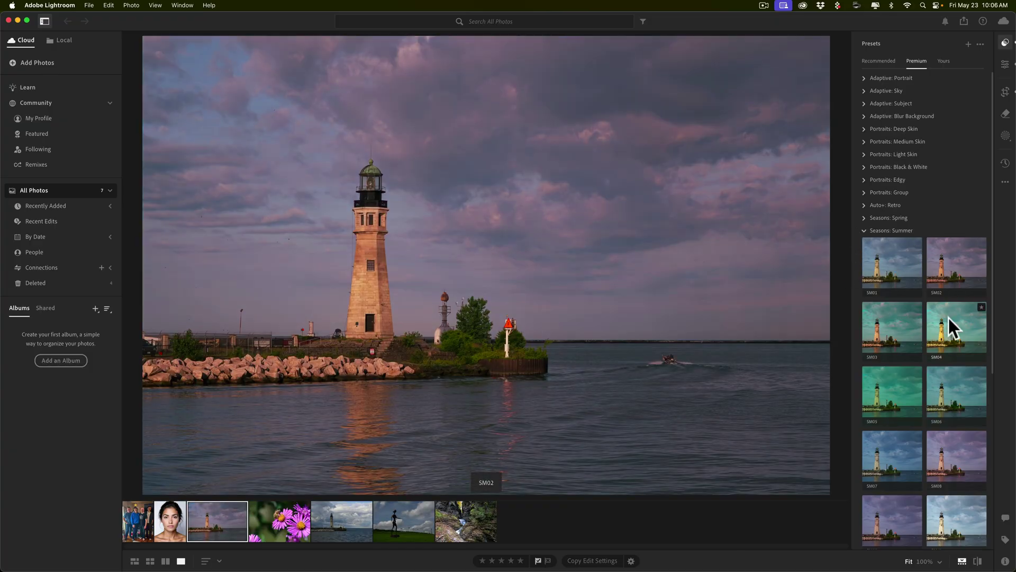
pyautogui.click(947, 316)
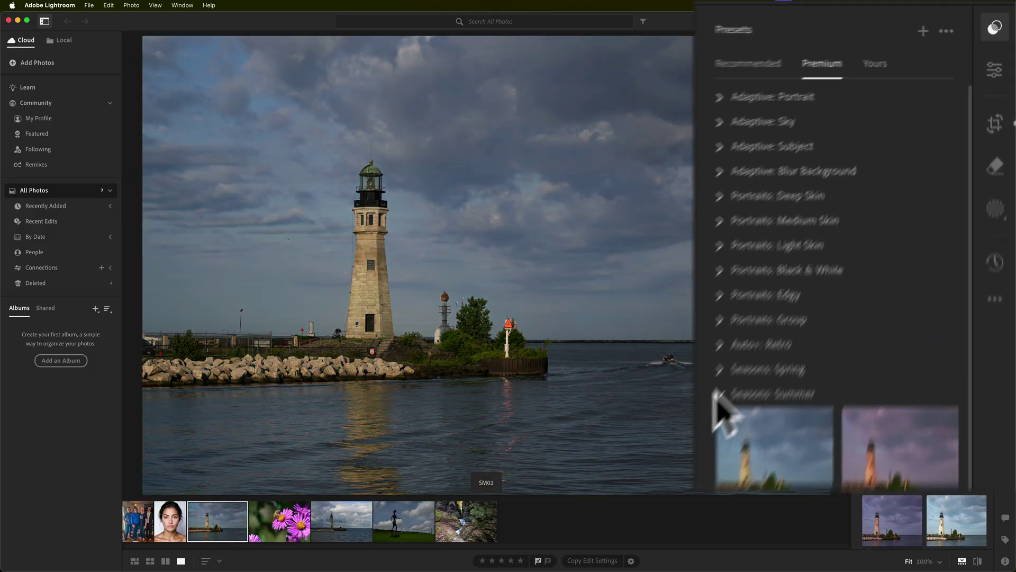
pyautogui.click(715, 394)
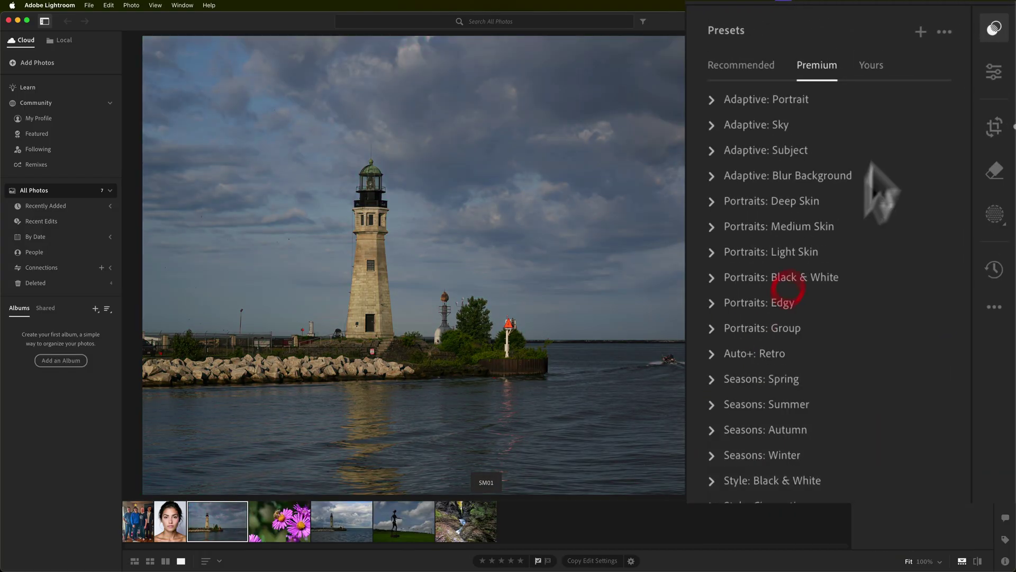
# Look through your own presets by expanding, previewing and collapsing the User Presets and Beaches groups
pyautogui.click(877, 63)
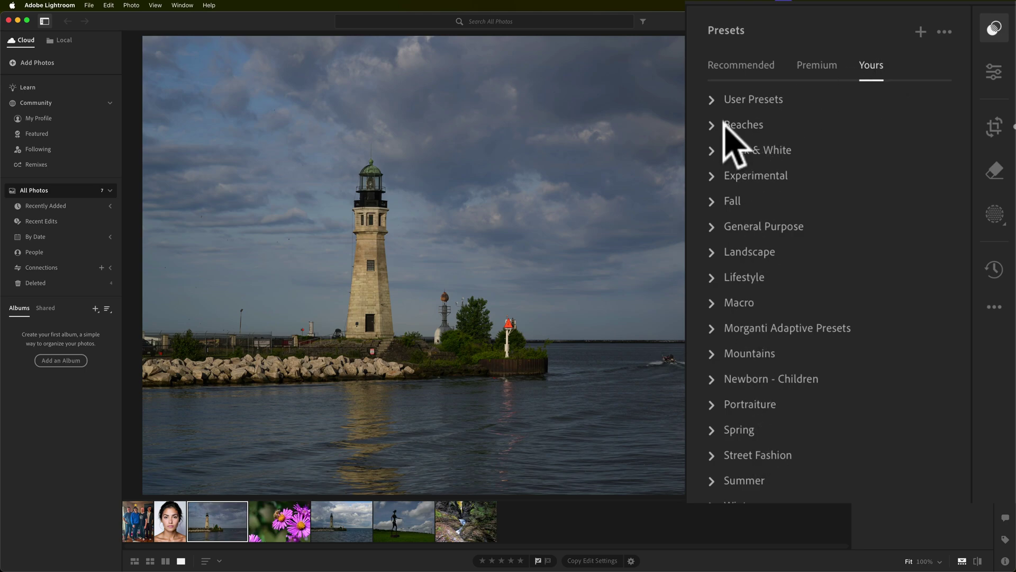
pyautogui.click(712, 100)
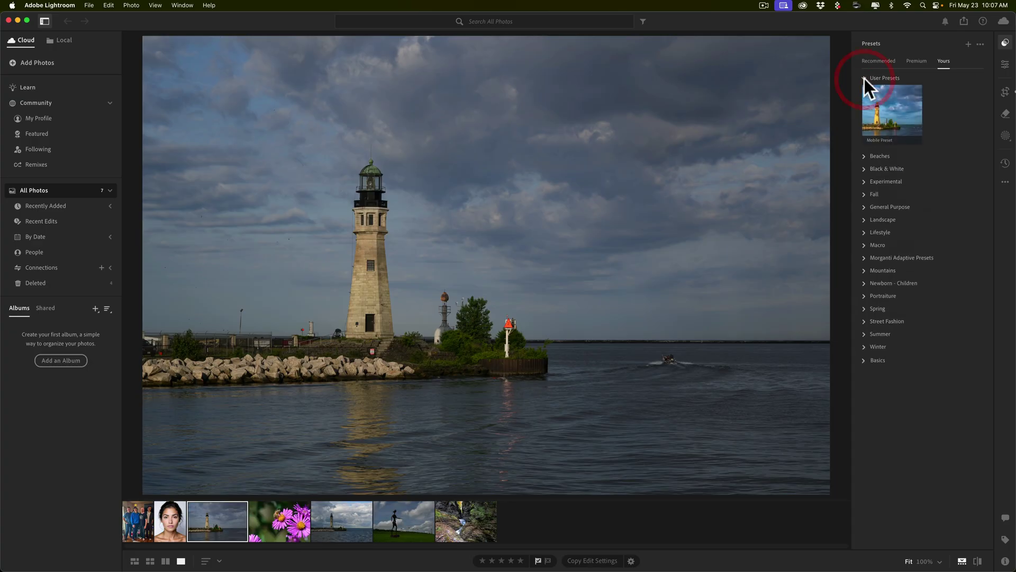
pyautogui.click(871, 96)
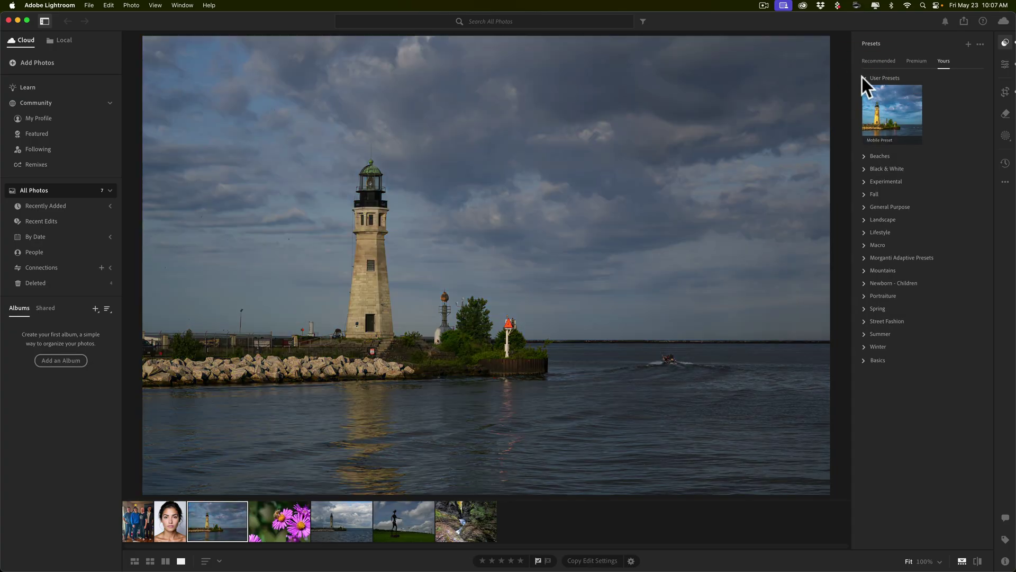
pyautogui.click(863, 78)
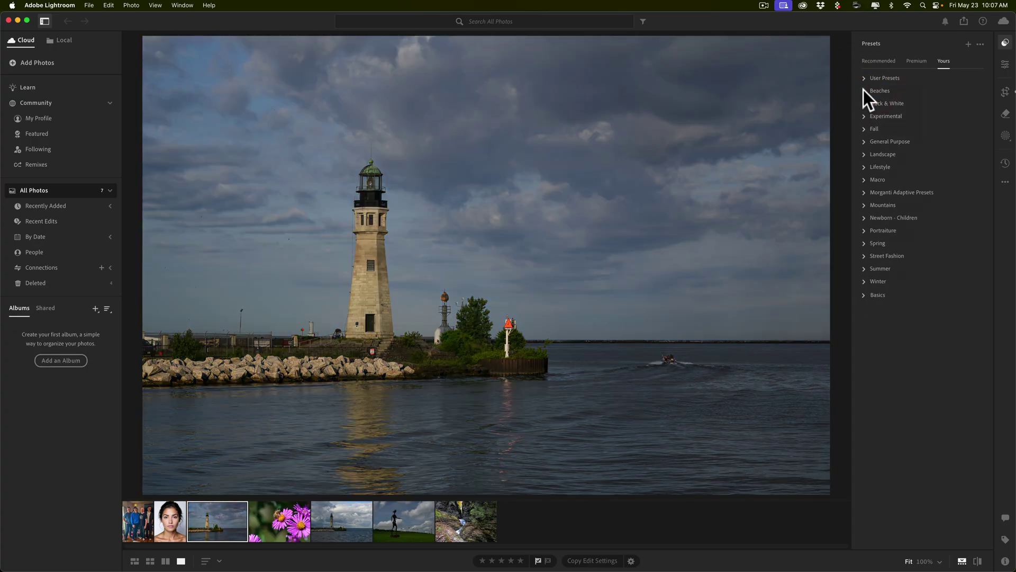
pyautogui.click(863, 90)
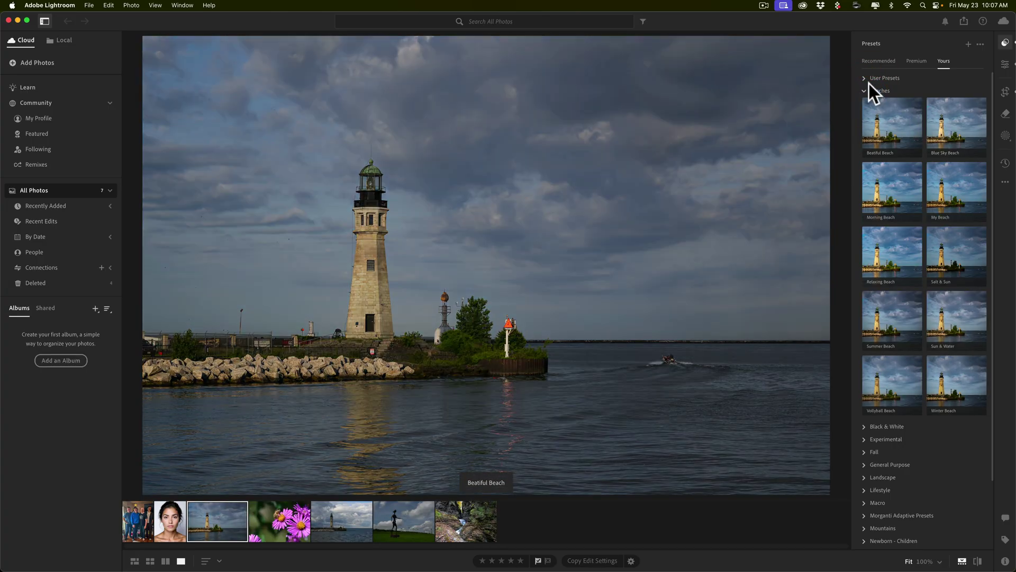
pyautogui.click(865, 90)
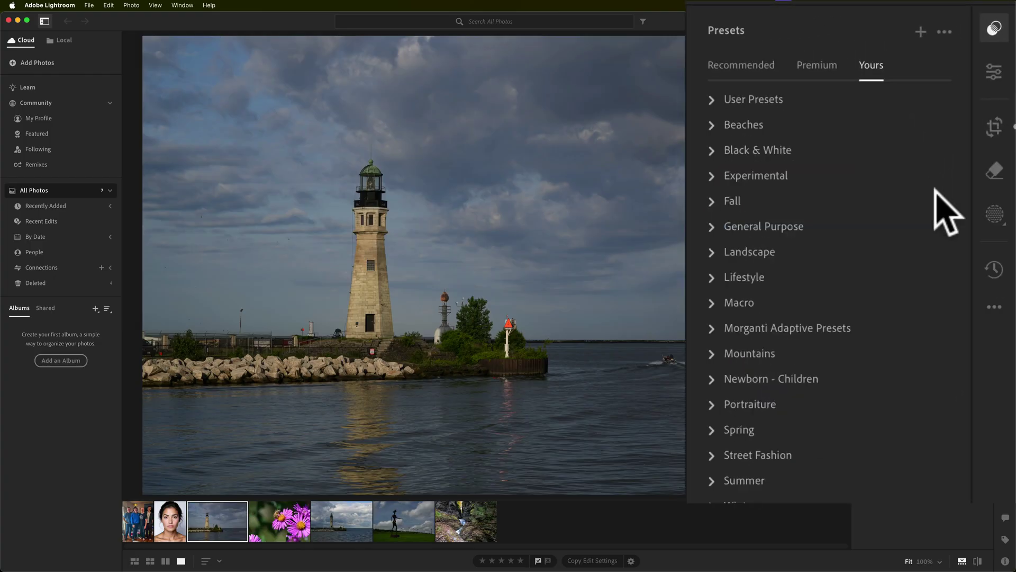
# Open the Recommended presets and preview several of the community suggestions on the lighthouse photo
pyautogui.click(725, 65)
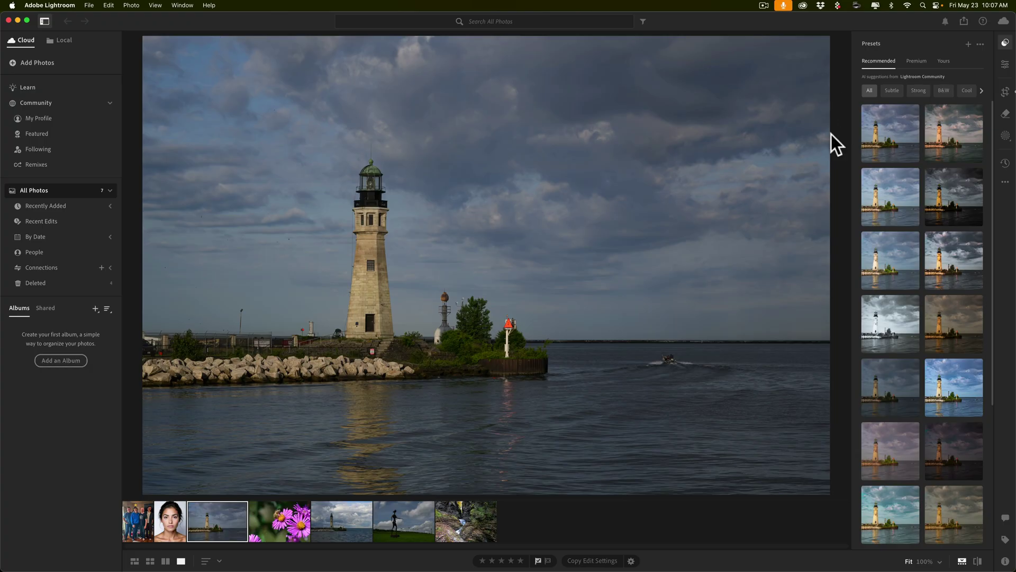
pyautogui.click(879, 138)
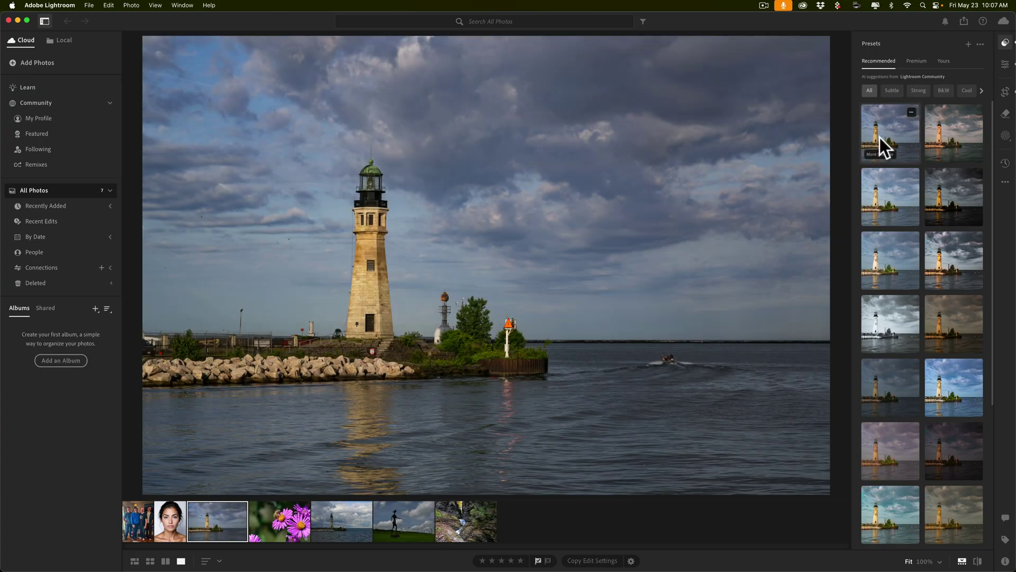
pyautogui.click(945, 138)
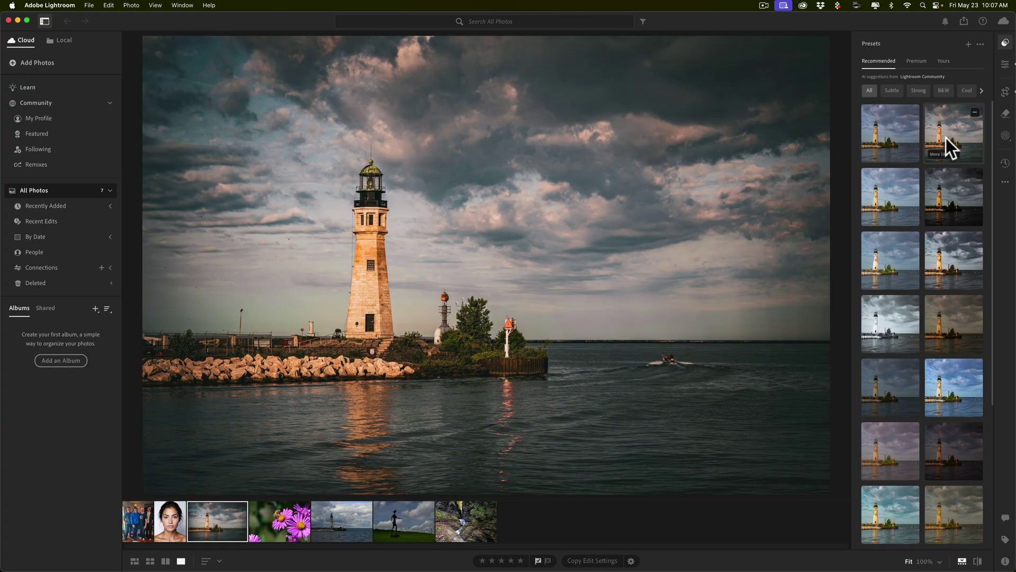
pyautogui.click(900, 175)
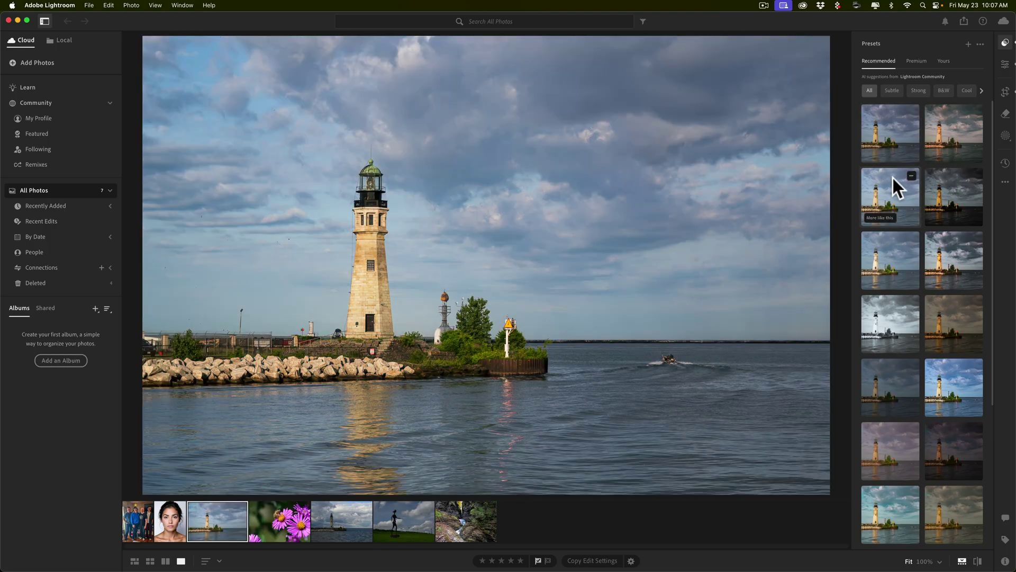
# Apply the first recommended preset to the lighthouse photo and set its Amount to 98
pyautogui.click(881, 132)
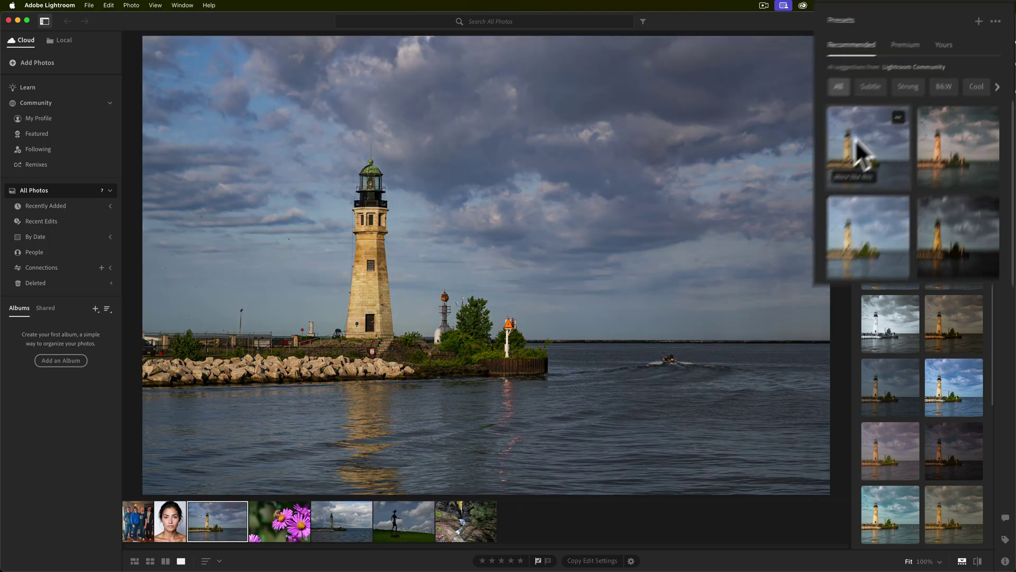
pyautogui.click(881, 128)
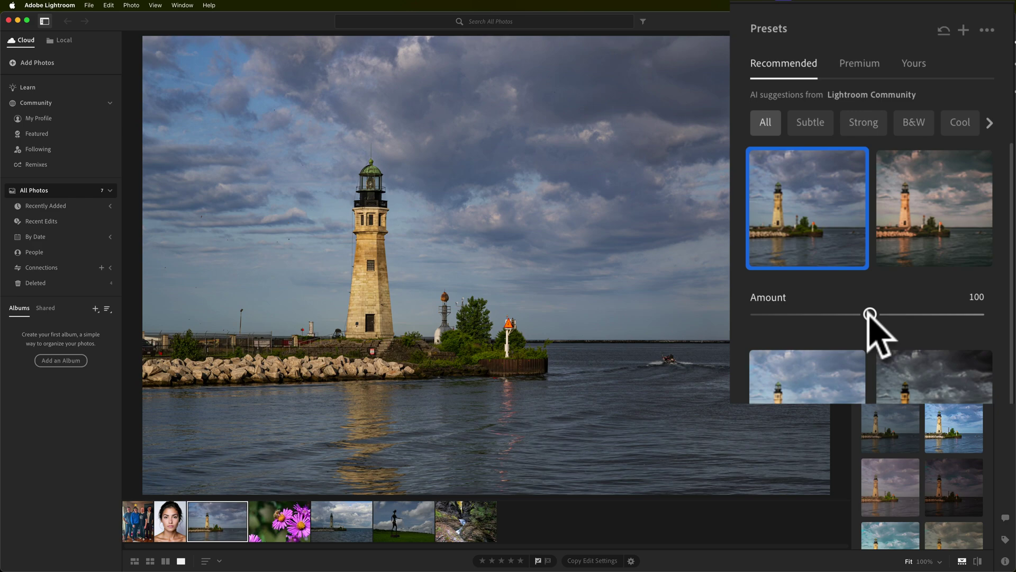
pyautogui.moveTo(869, 315)
pyautogui.mouseDown()
pyautogui.moveTo(952, 315)
pyautogui.moveTo(822, 315)
pyautogui.moveTo(868, 316)
pyautogui.mouseUp()
# Show more recommended presets like the applied one and preview several of them on the lighthouse photo
pyautogui.moveTo(830, 258)
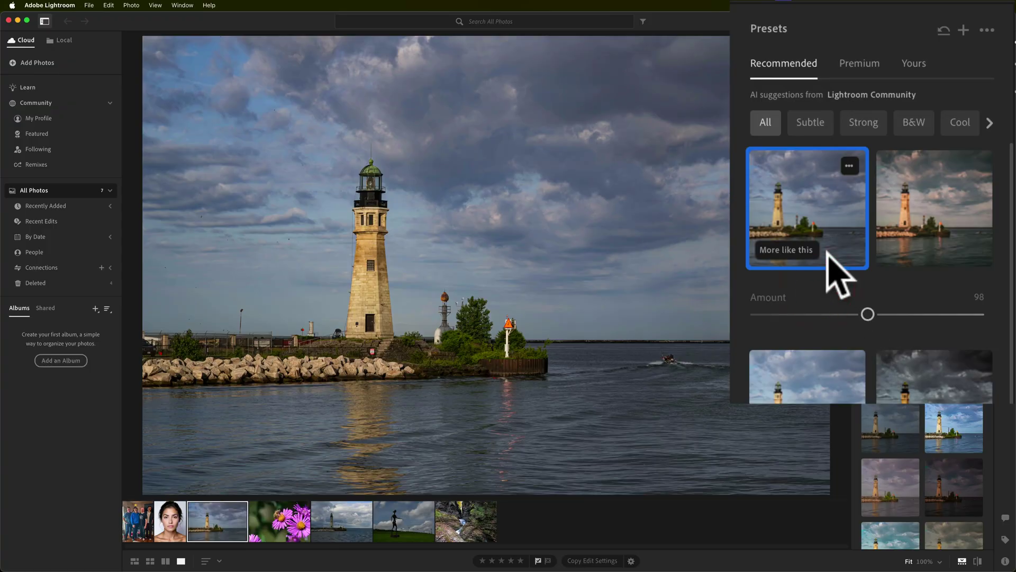
pyautogui.click(783, 249)
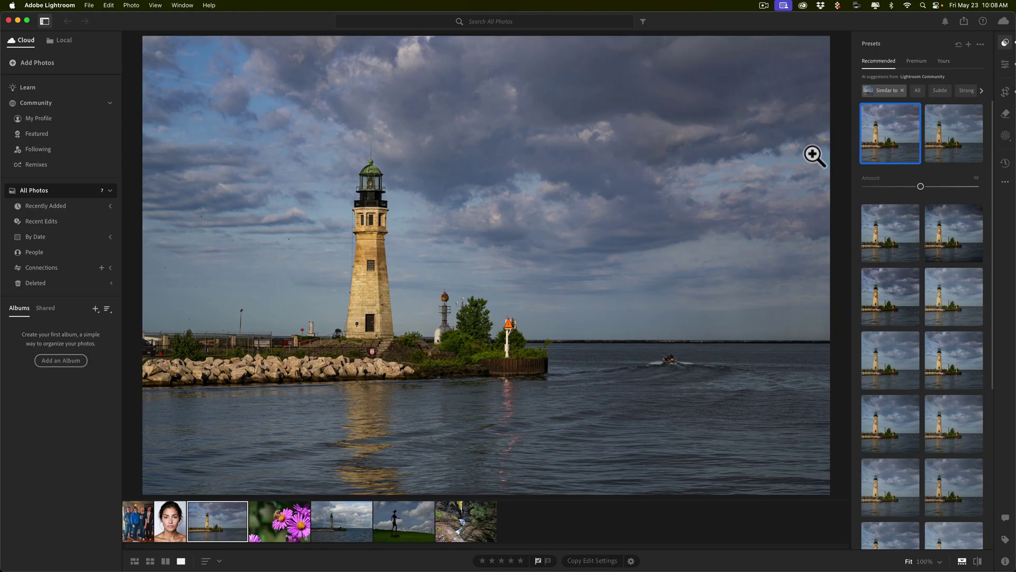
pyautogui.moveTo(887, 228)
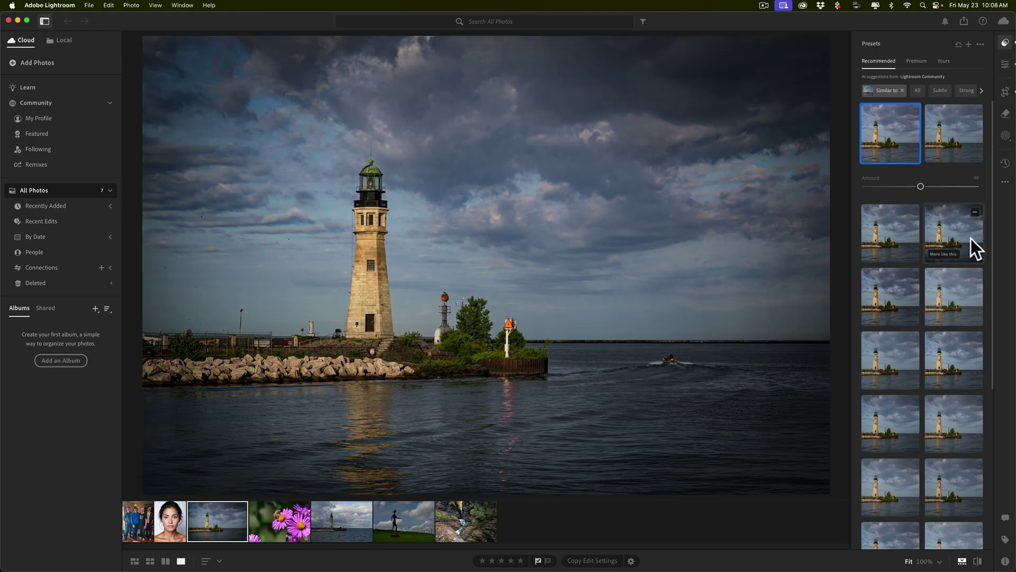
pyautogui.moveTo(946, 306)
# Check the applied preset's additional options for saving it and viewing its creator, and close them without choosing any
pyautogui.moveTo(911, 112)
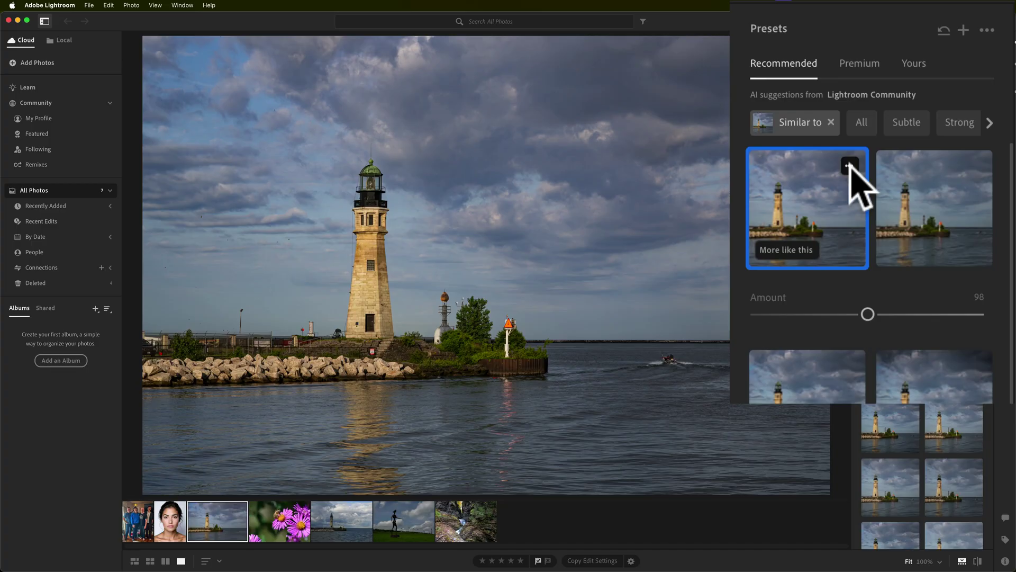
pyautogui.click(849, 166)
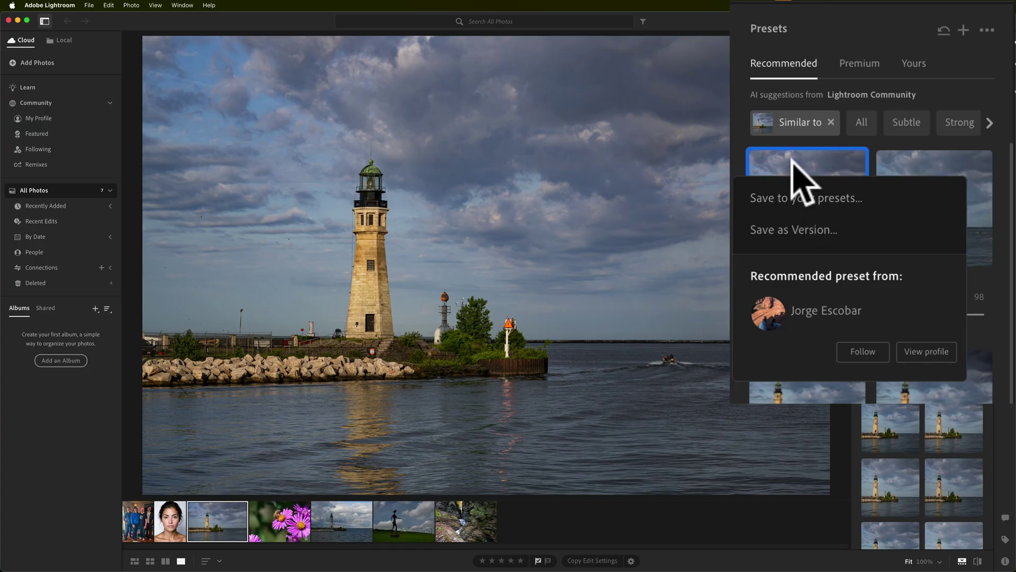
pyautogui.click(801, 168)
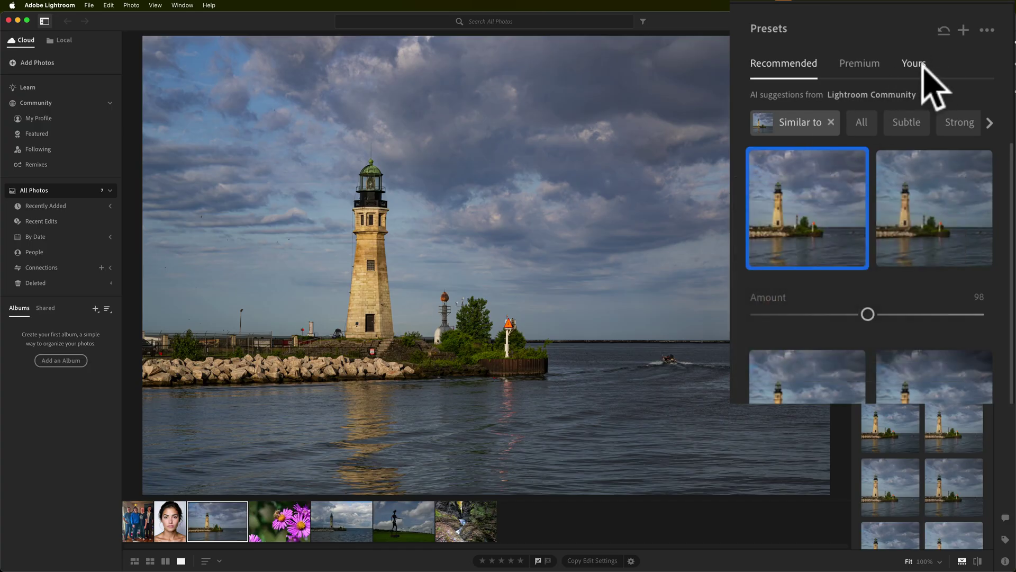
pyautogui.moveTo(826, 179)
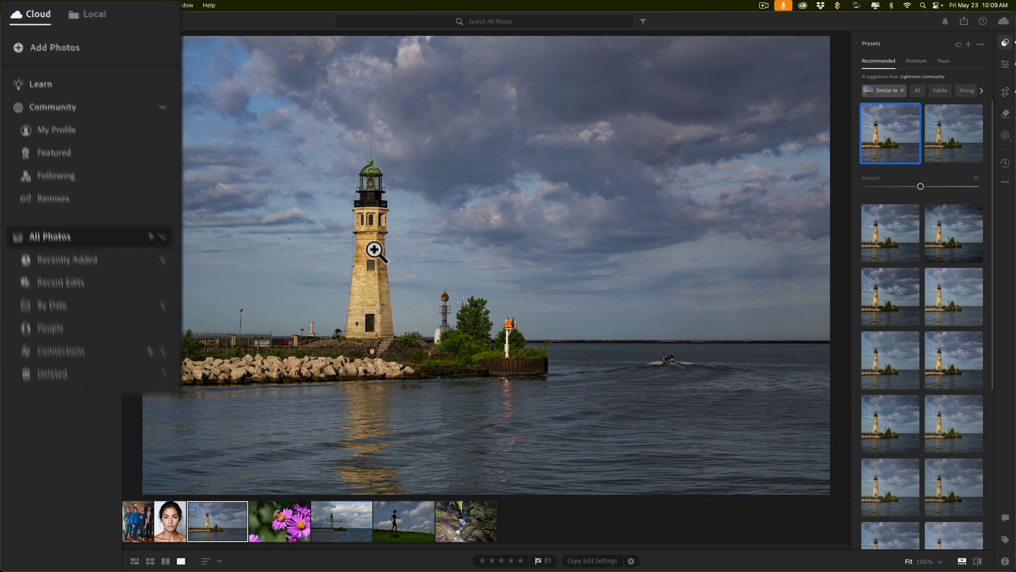
# Switch to the local photos and copy the marina photo _DSC1137.NEF from the 2024-07-12 folder to the cloud
pyautogui.click(123, 22)
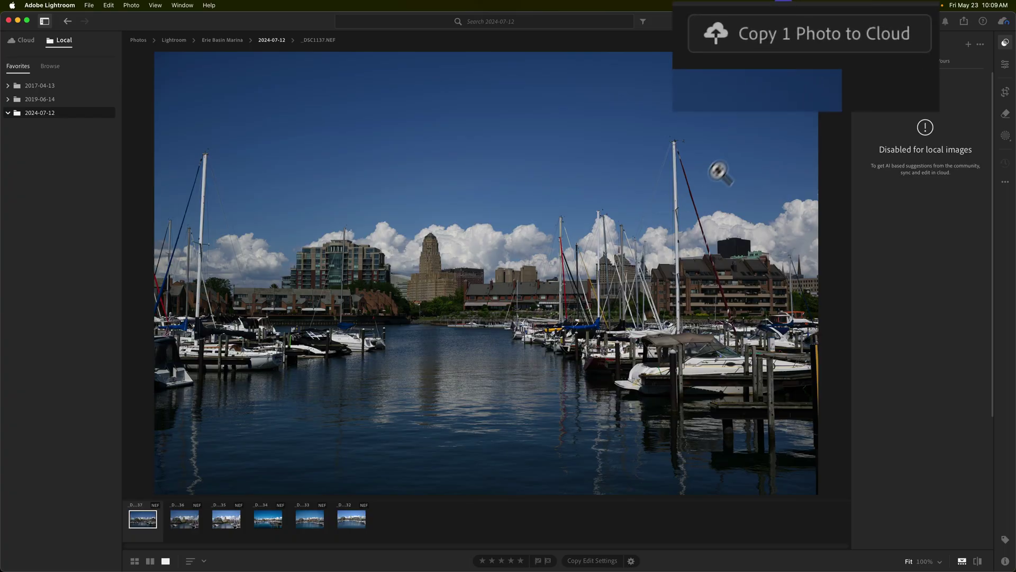
pyautogui.click(810, 40)
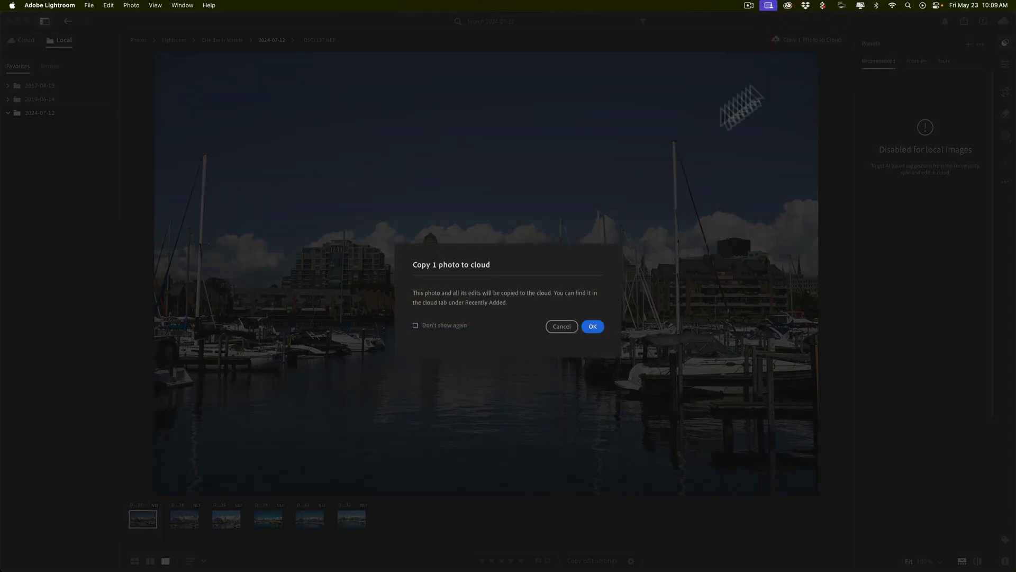
pyautogui.click(595, 325)
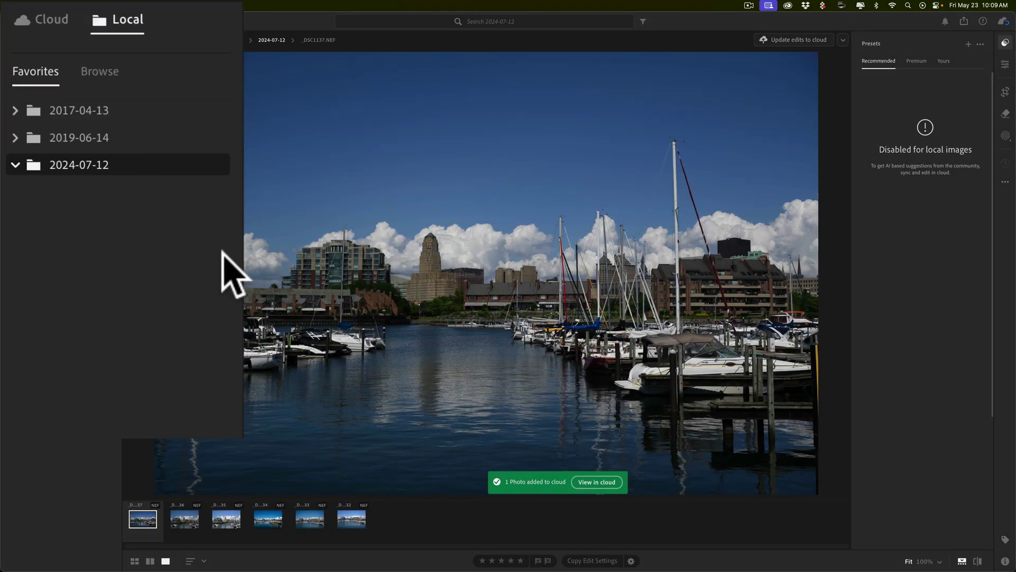
# Return to the cloud photos and select the copied marina photo to load its recommended presets
pyautogui.click(40, 23)
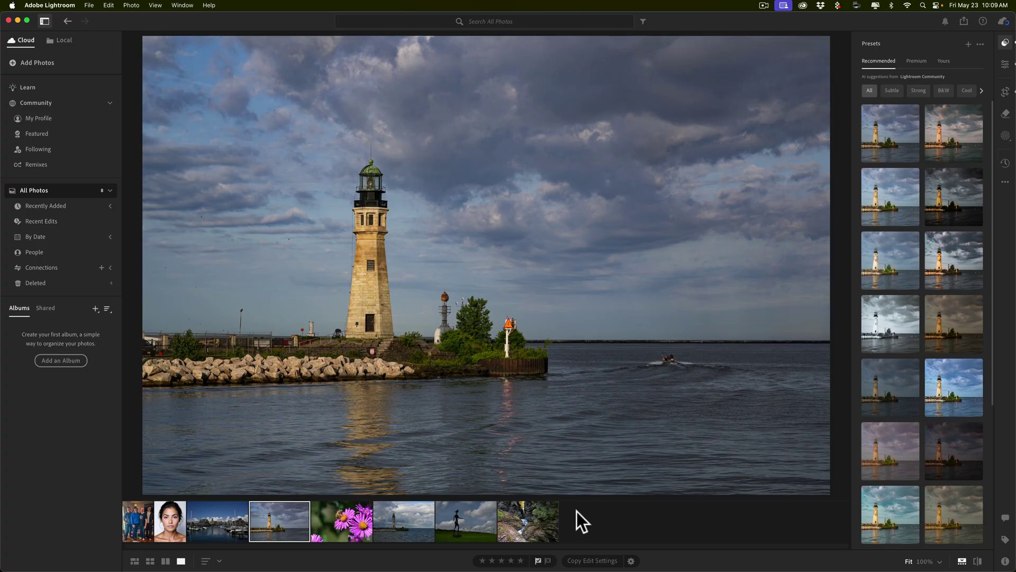
pyautogui.click(204, 512)
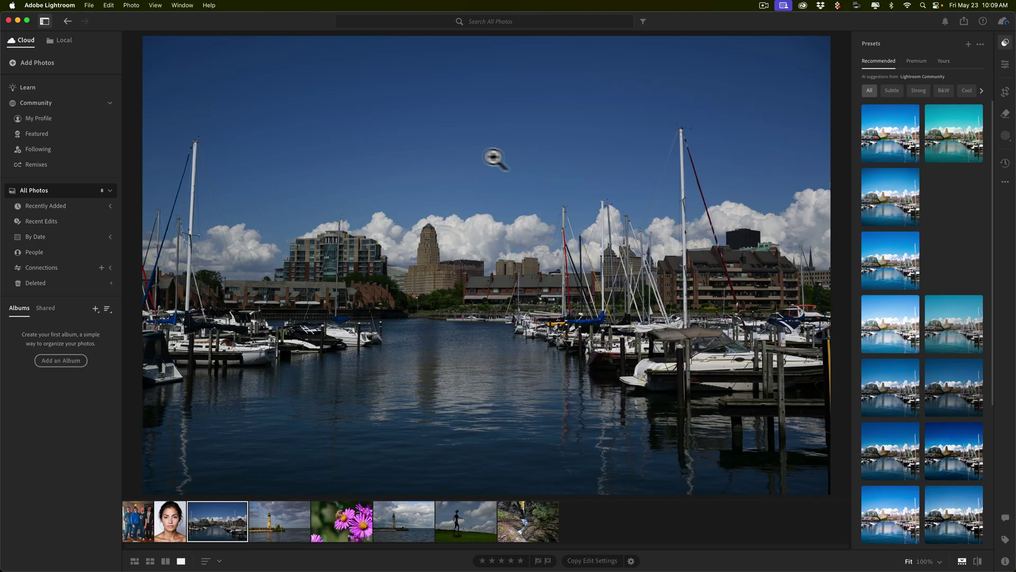
pyautogui.click(878, 137)
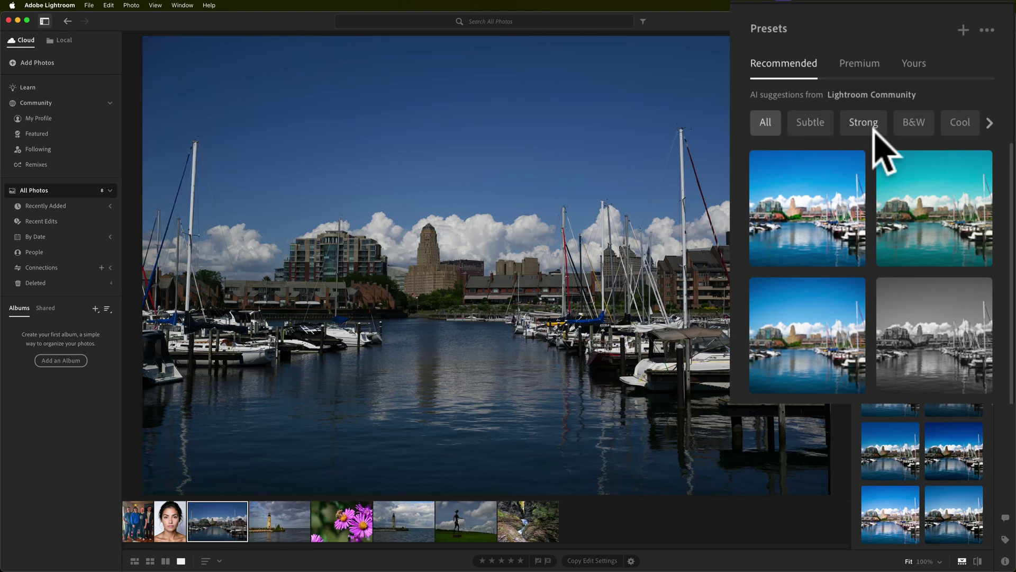
# Filter the recommended presets to B&W and preview several of them on the marina photo
pyautogui.click(912, 123)
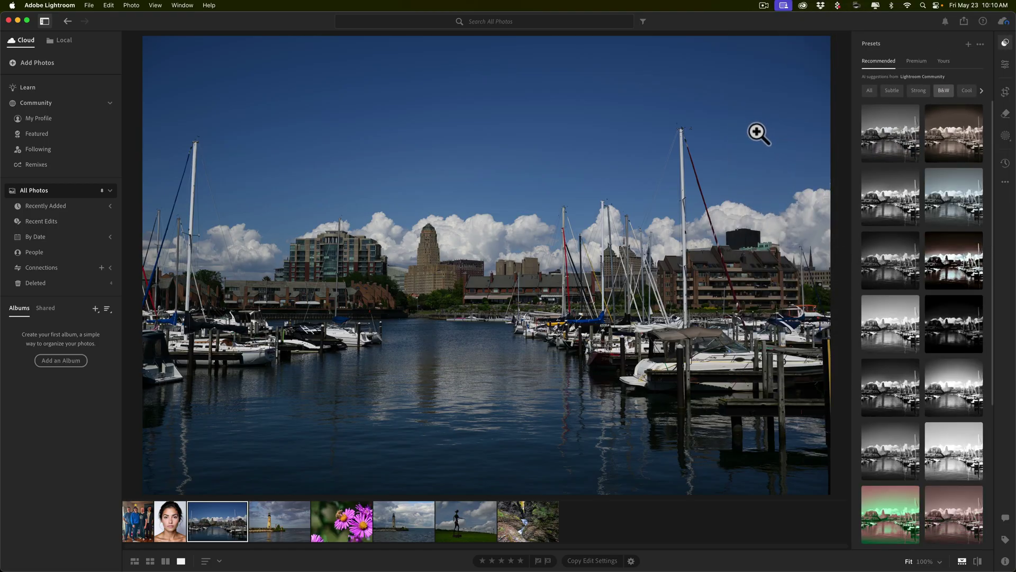
pyautogui.click(884, 138)
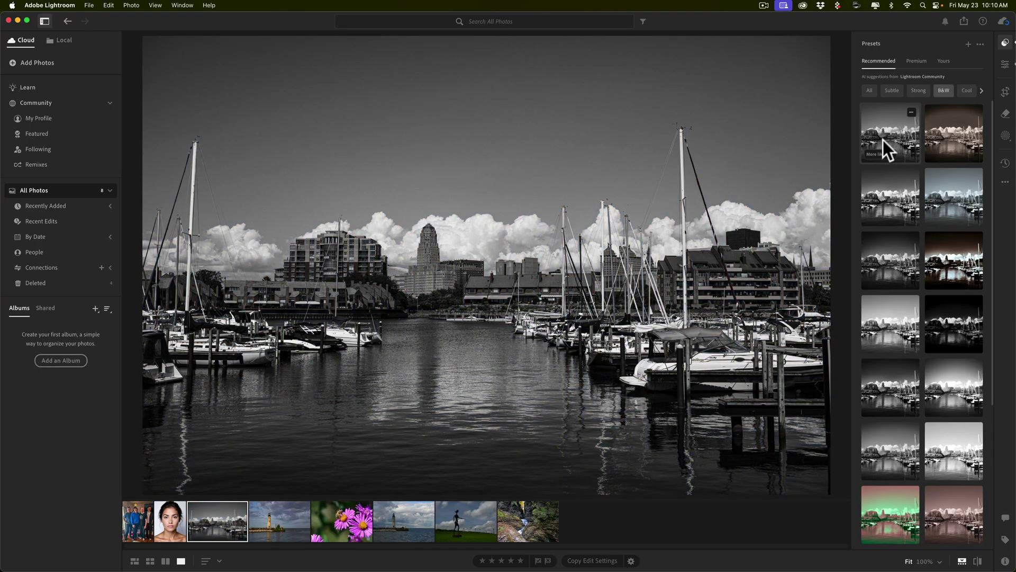
pyautogui.click(888, 190)
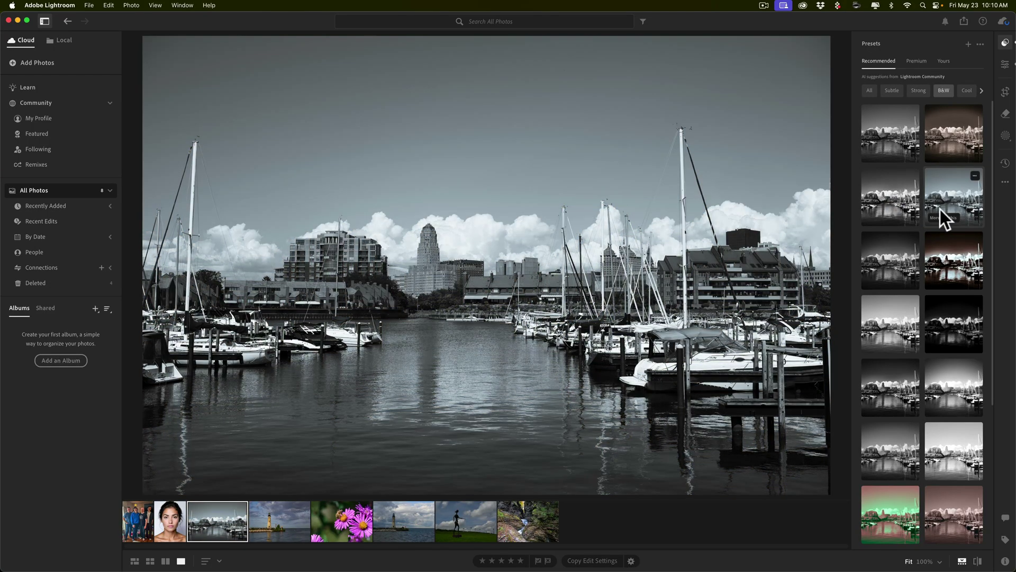
pyautogui.click(913, 254)
pyautogui.click(939, 258)
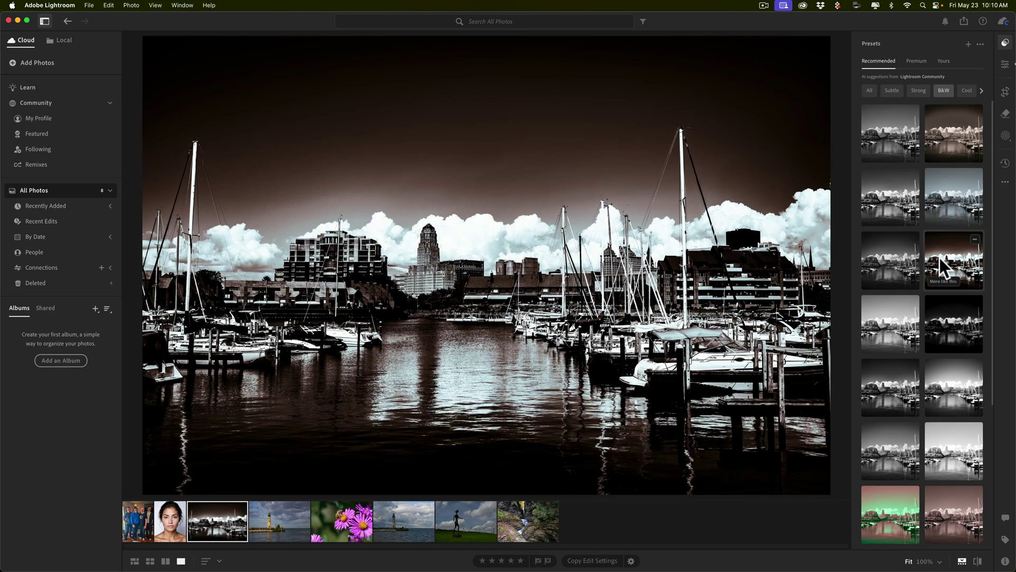
pyautogui.click(892, 326)
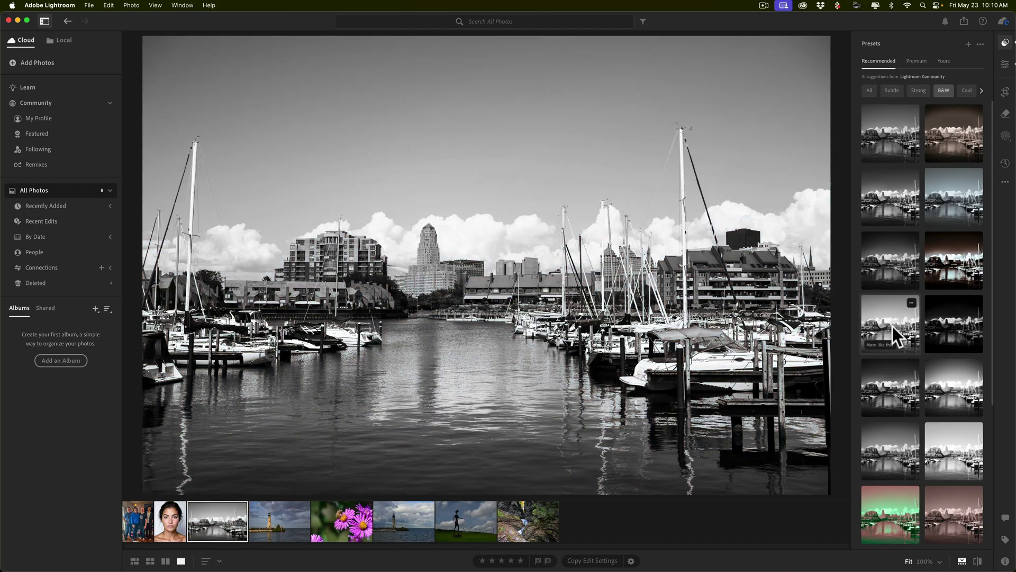
# Try the darkest recommended B&W preset on the marina photo at an amount of 75, and replace it with a brighter B&W preset
pyautogui.click(959, 320)
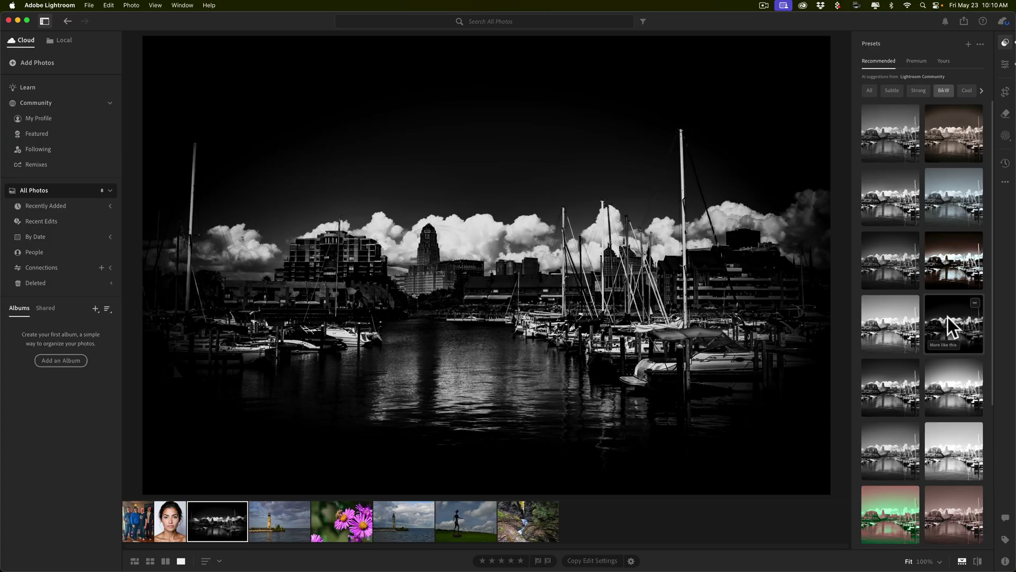
pyautogui.click(947, 324)
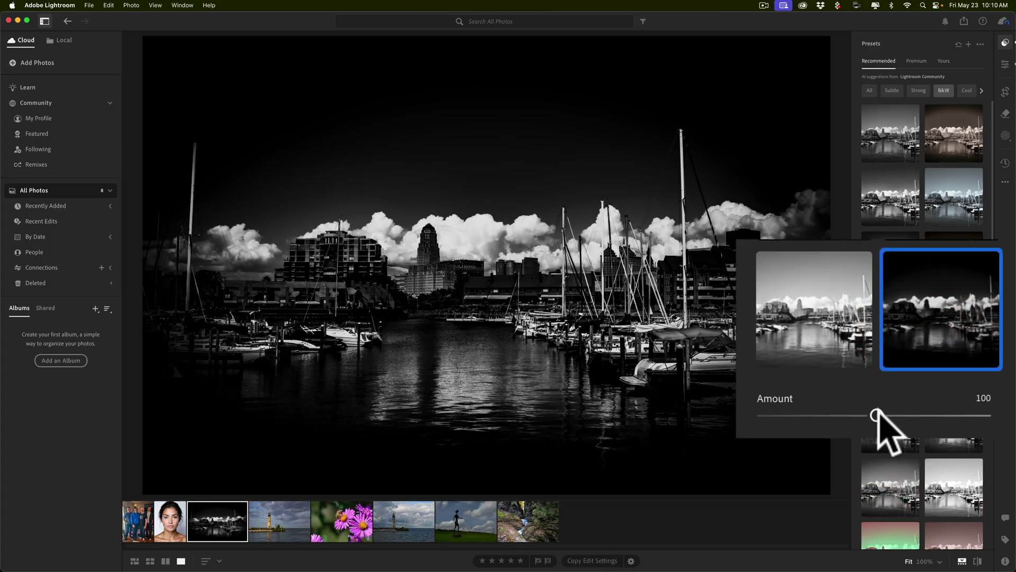
pyautogui.moveTo(921, 377)
pyautogui.mouseDown()
pyautogui.moveTo(780, 376)
pyautogui.moveTo(917, 379)
pyautogui.moveTo(887, 377)
pyautogui.moveTo(905, 375)
pyautogui.mouseUp()
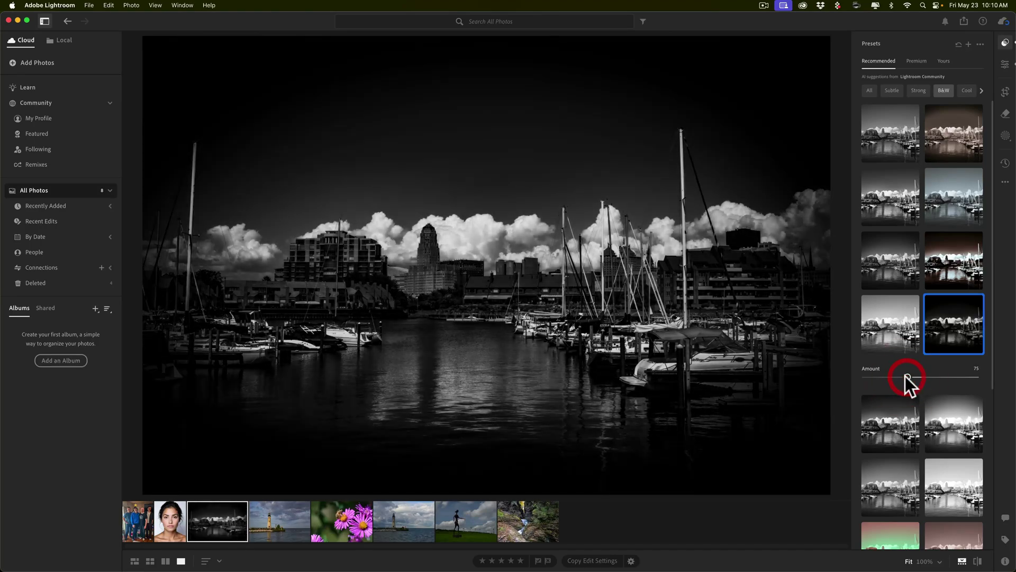
pyautogui.click(897, 313)
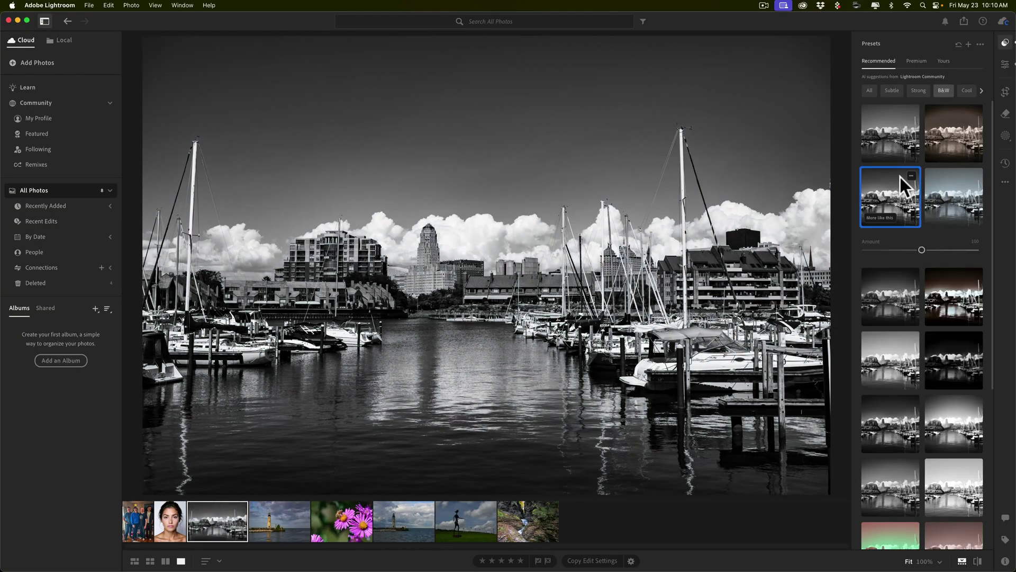
pyautogui.click(900, 177)
# From all recommended presets, apply the monochrome one to the marina photo and save it to the personal presets under its suggested name
pyautogui.click(867, 91)
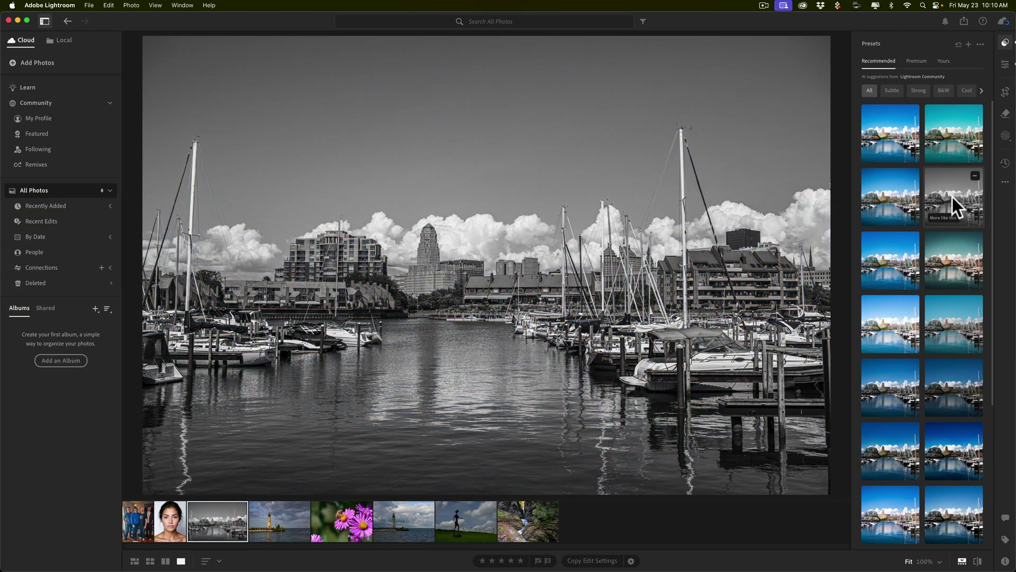
pyautogui.click(952, 197)
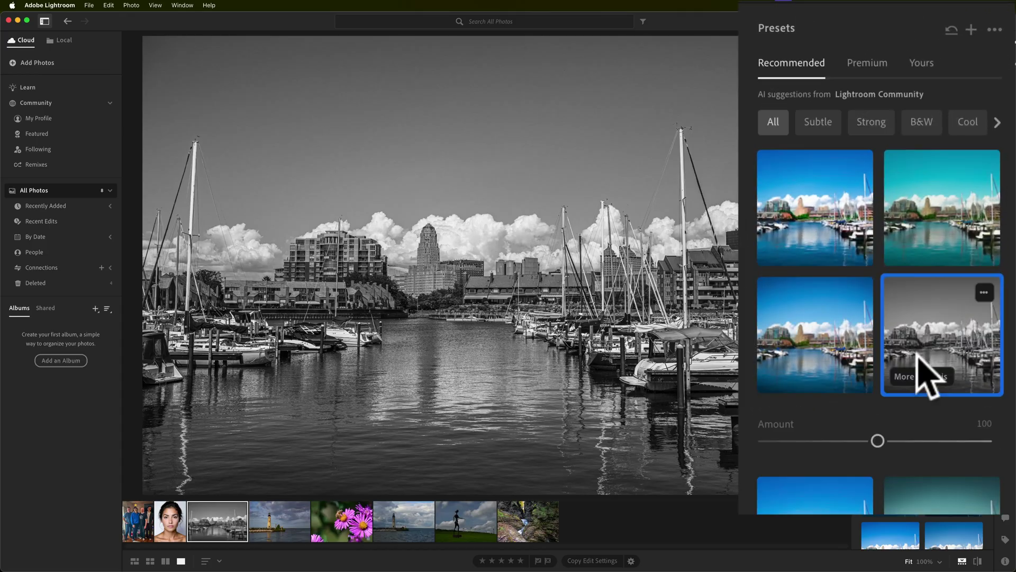
pyautogui.click(984, 292)
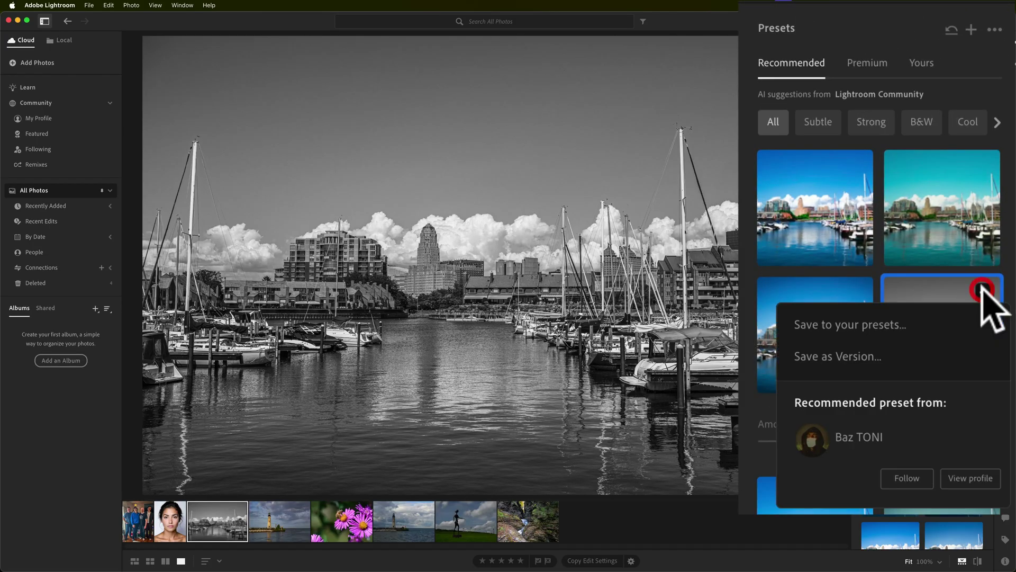
pyautogui.click(879, 328)
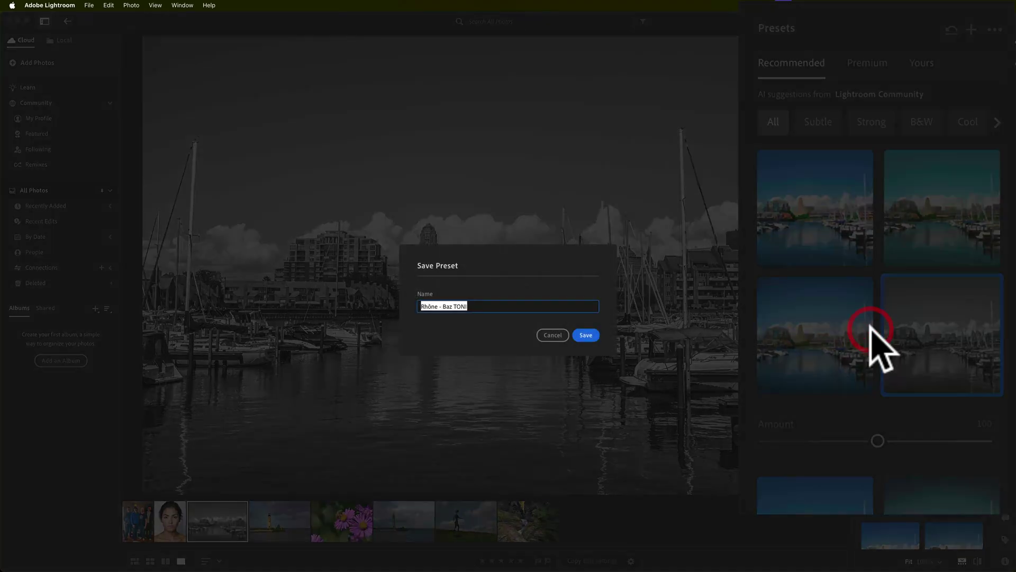
pyautogui.click(586, 333)
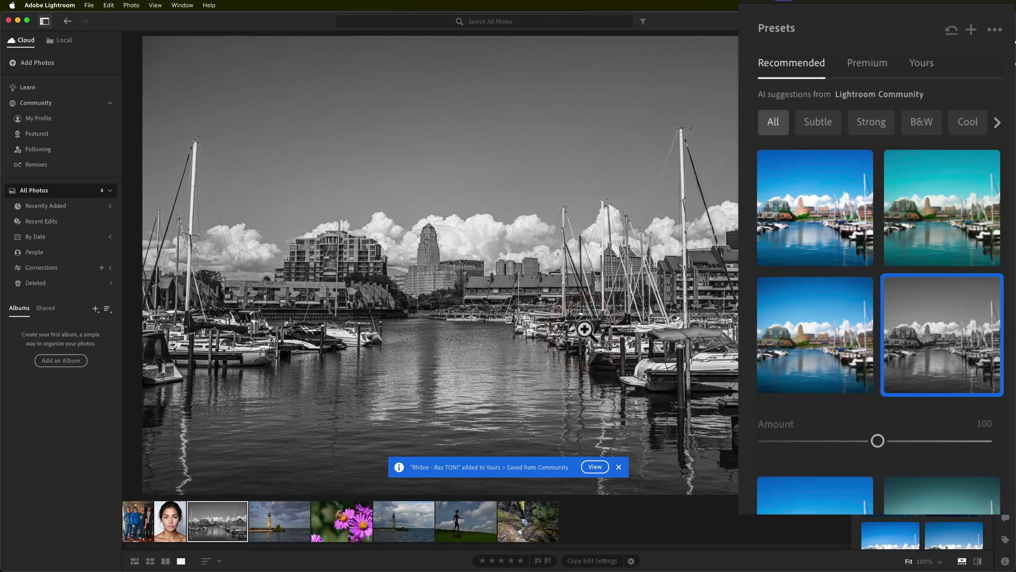
# Find the saved preset in the Saved from Community group of the personal presets
pyautogui.click(927, 62)
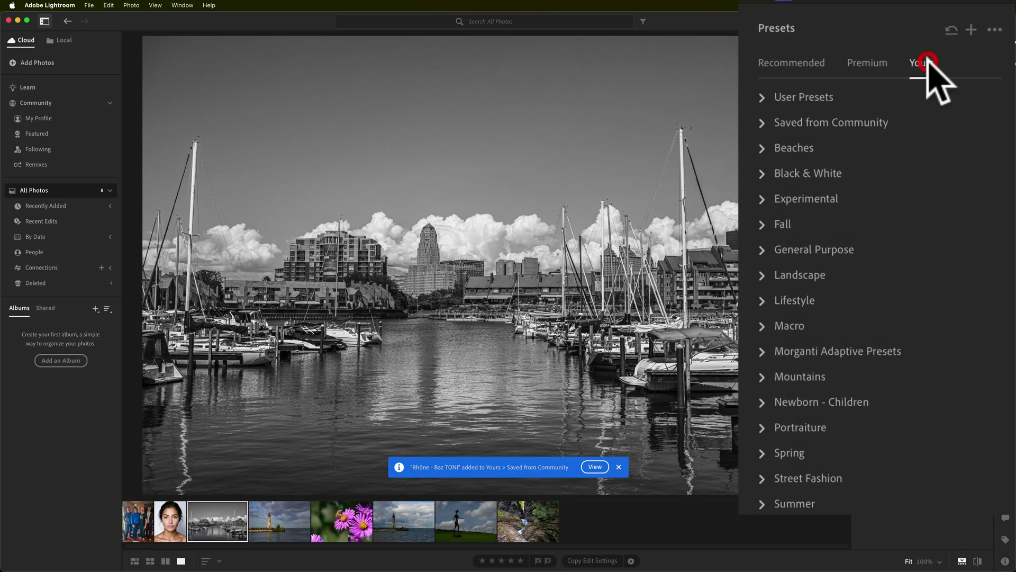
pyautogui.click(762, 123)
pyautogui.click(783, 205)
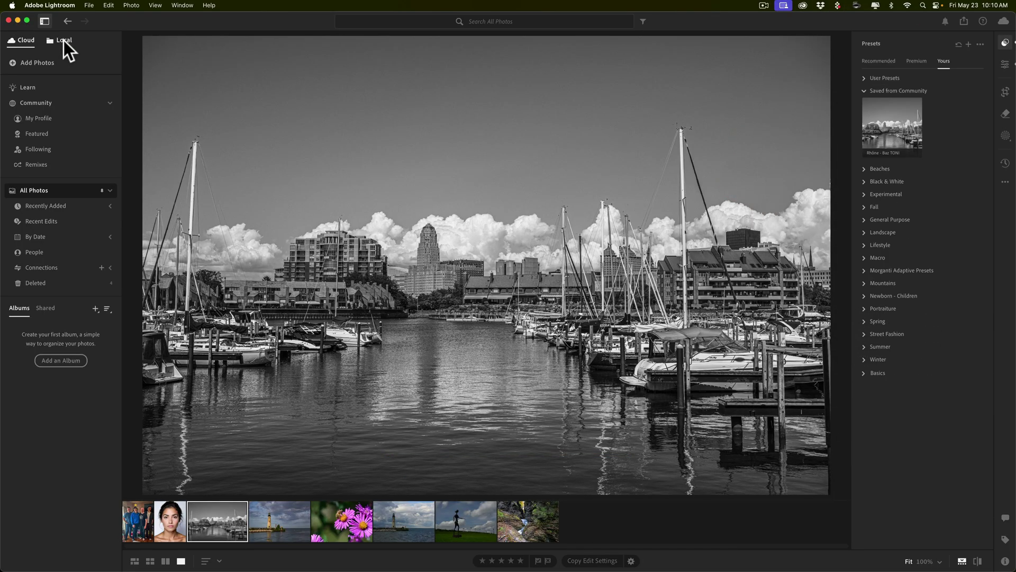
# Switch to the local photos and open the 2019-06-14 folder to check the saved preset on the lake photo
pyautogui.click(63, 40)
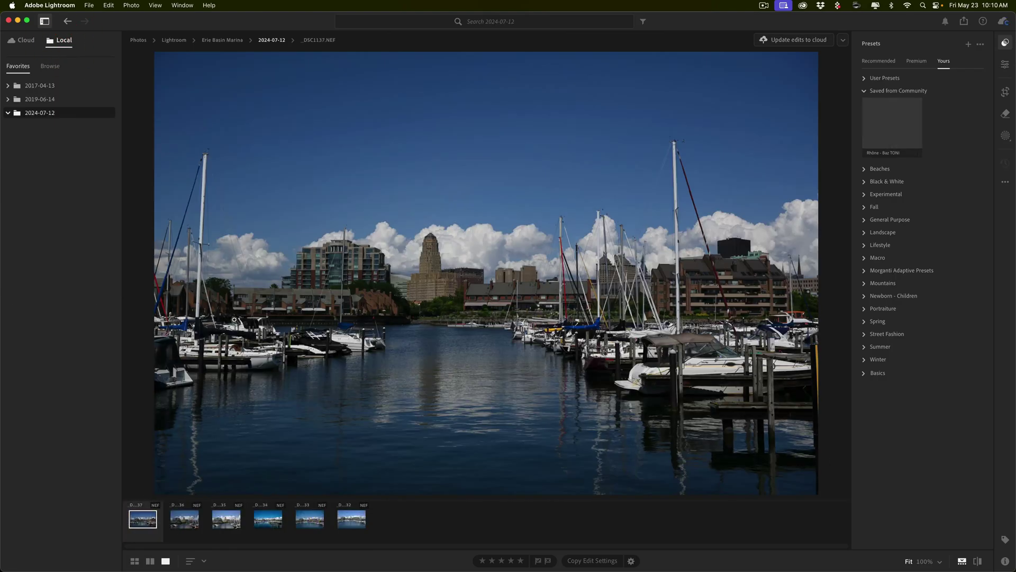
pyautogui.click(27, 100)
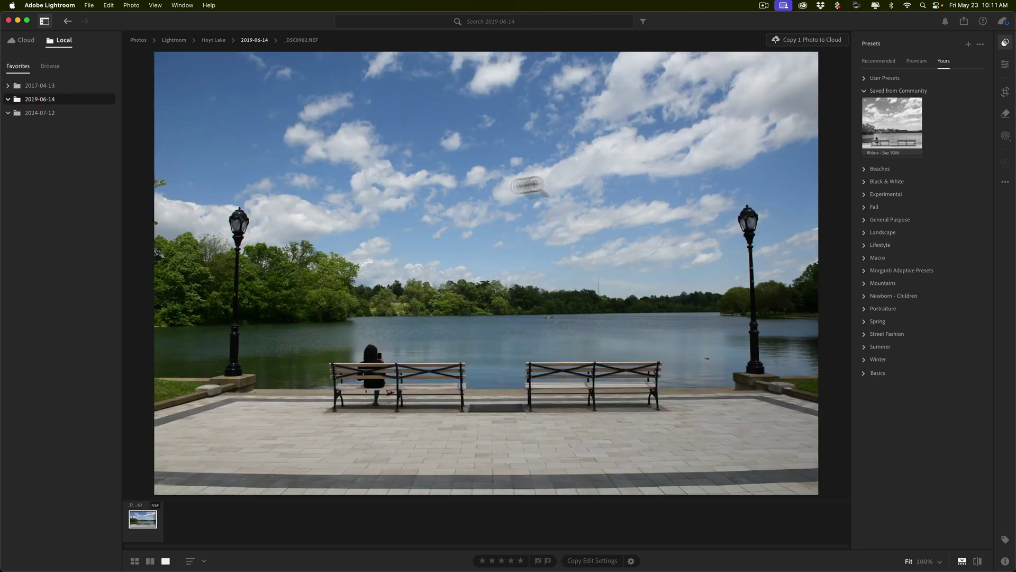
pyautogui.click(782, 191)
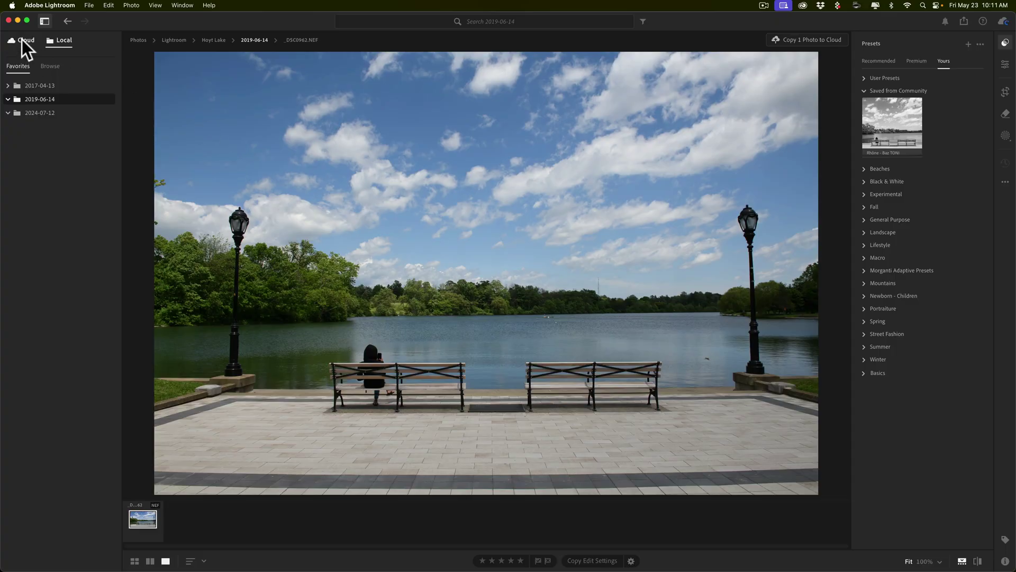
# Return to the cloud photos, select the bee and purple flowers photo, and show its recommended presets
pyautogui.click(21, 39)
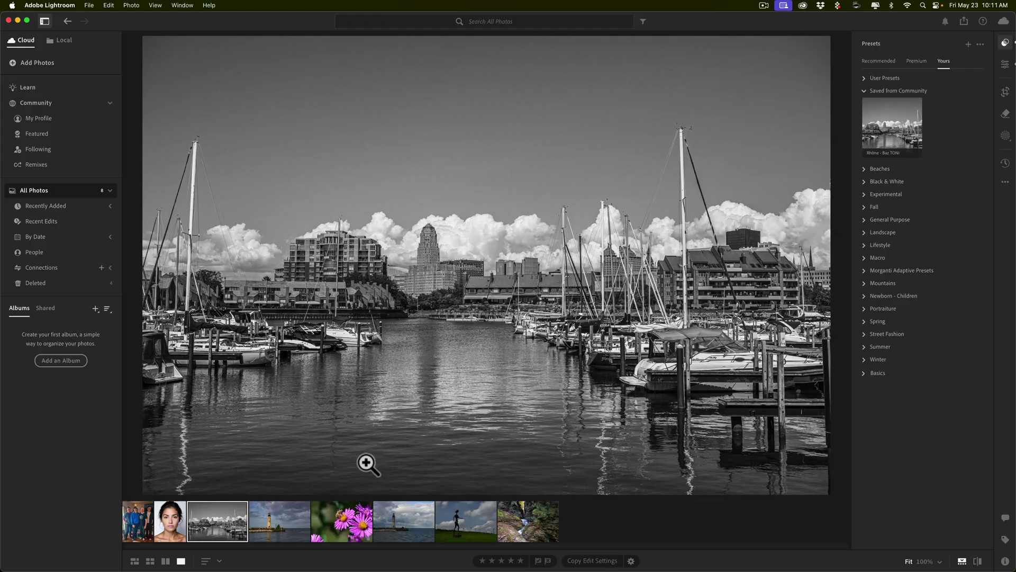
pyautogui.click(350, 520)
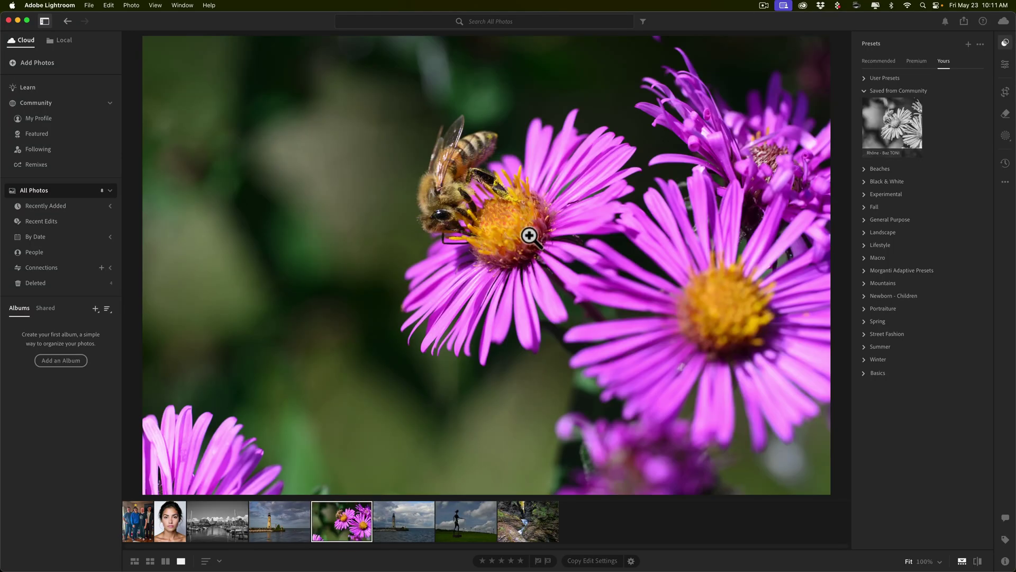
pyautogui.click(892, 60)
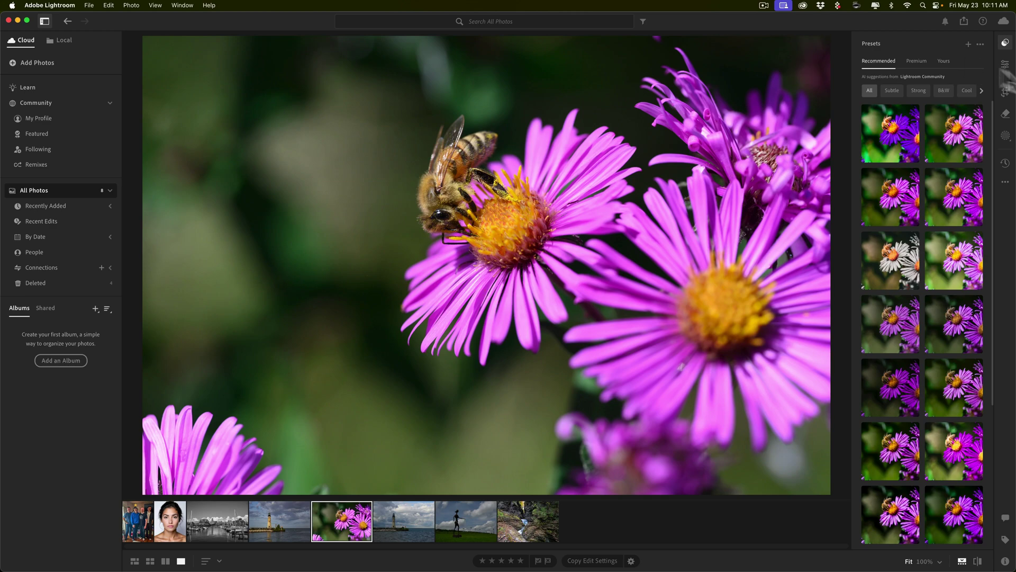
# Crop the flower photo tighter around the bee at the 3 x 2 aspect ratio and reposition the image within the crop
pyautogui.click(1007, 91)
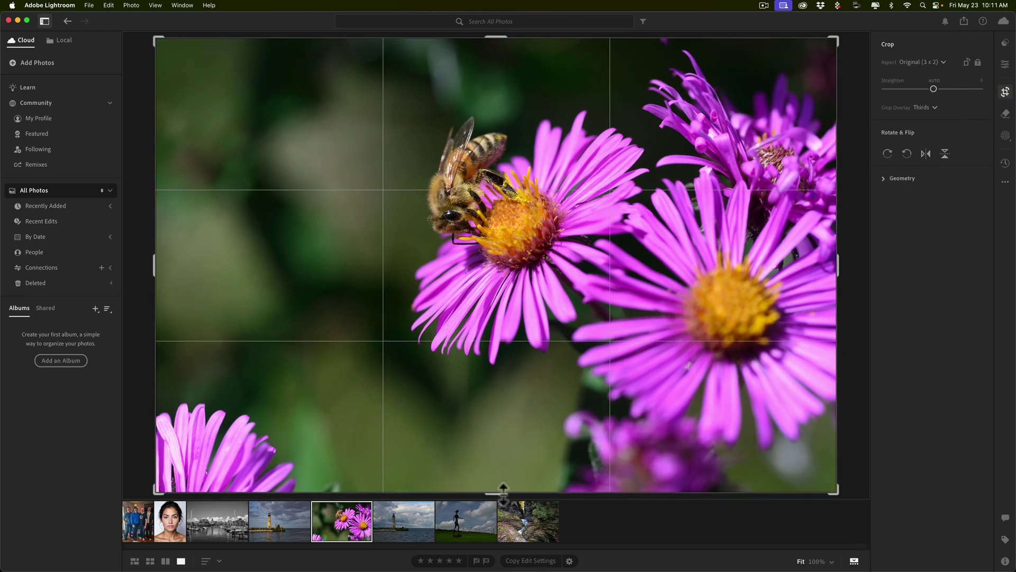
pyautogui.moveTo(504, 490); pyautogui.dragTo(528, 433)
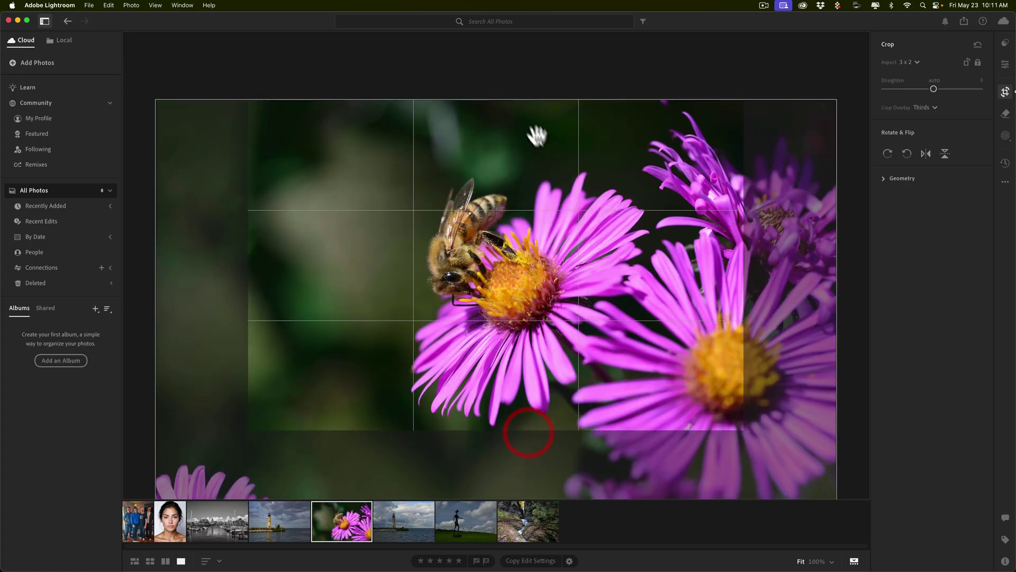
pyautogui.moveTo(497, 98); pyautogui.dragTo(494, 118)
pyautogui.moveTo(563, 276); pyautogui.dragTo(536, 278)
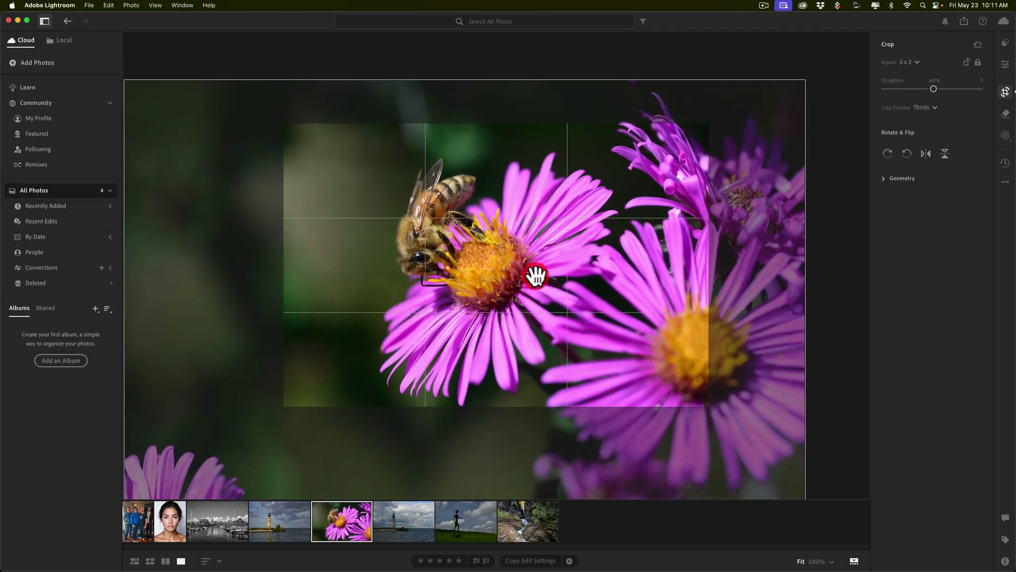
pyautogui.moveTo(483, 379); pyautogui.dragTo(485, 373)
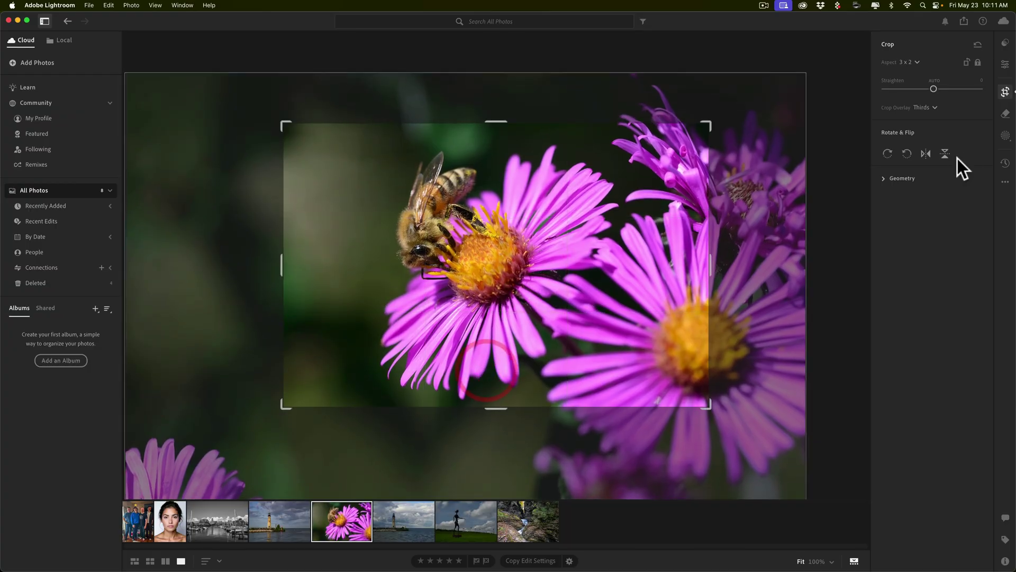
# Preview several recommended presets on the cropped bee photo and apply the muted purple one with its amount set to 138
pyautogui.click(1004, 42)
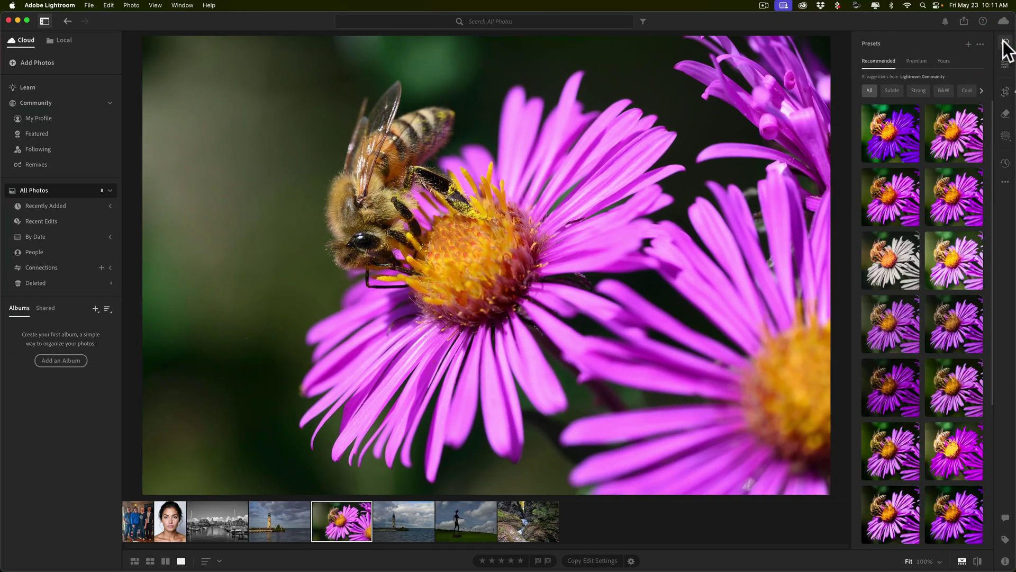
pyautogui.click(888, 146)
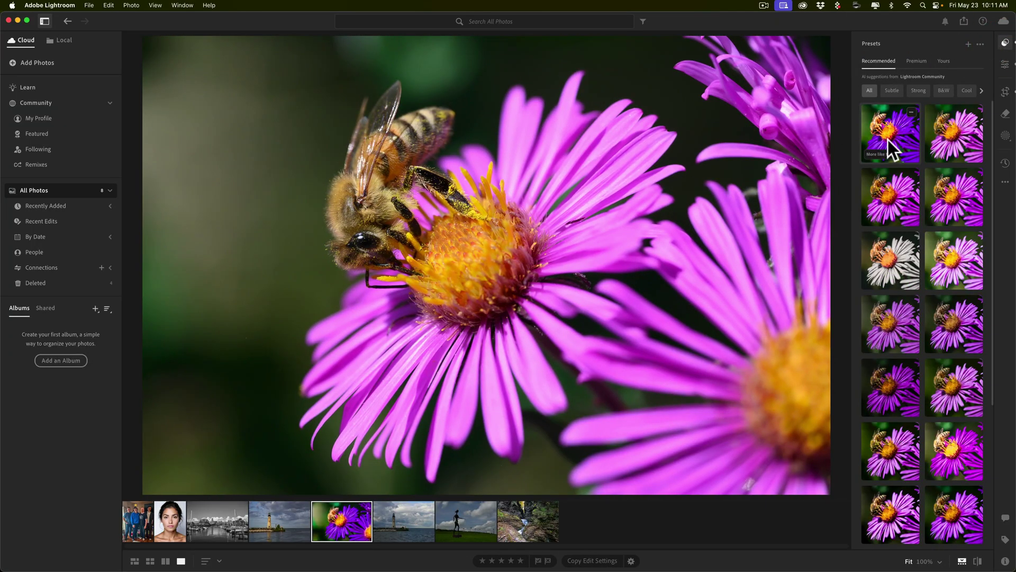
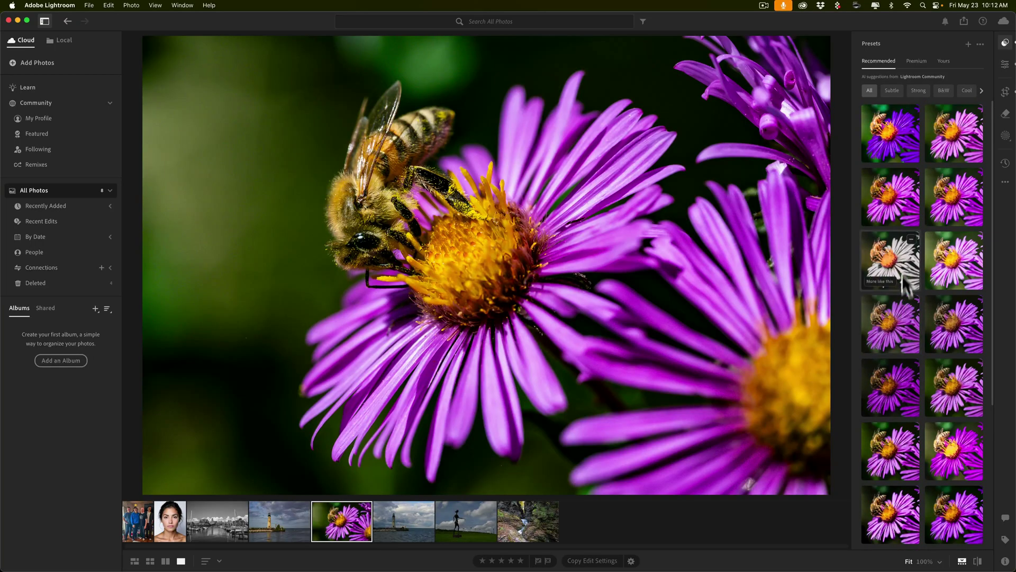
pyautogui.click(902, 267)
pyautogui.click(902, 321)
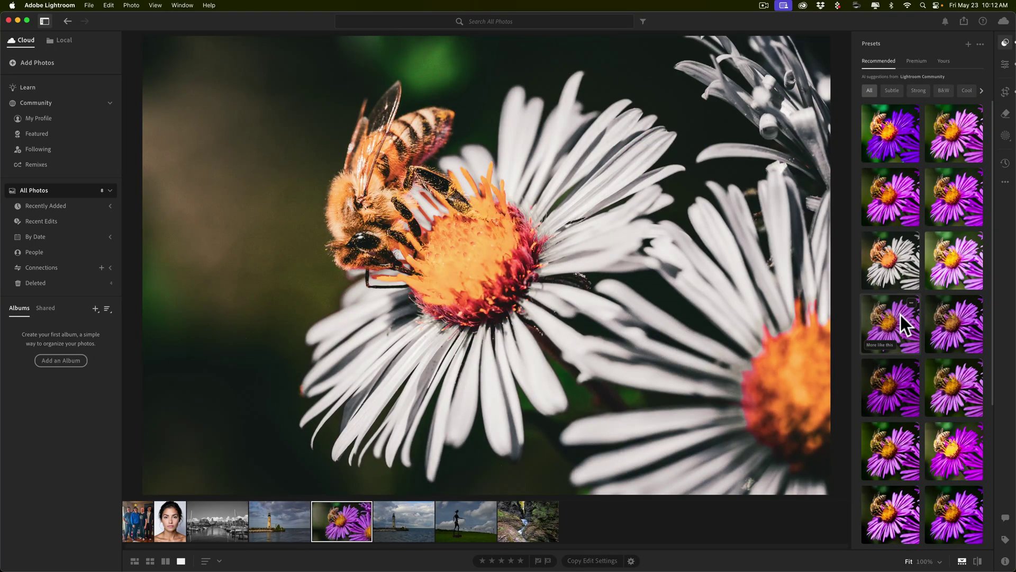
pyautogui.click(901, 314)
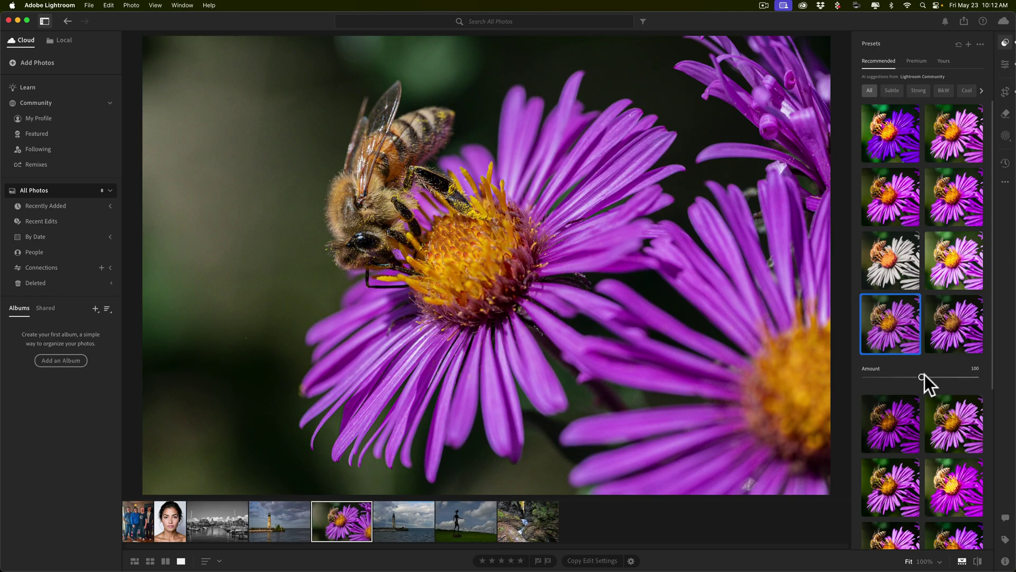
pyautogui.moveTo(919, 375); pyautogui.dragTo(945, 379)
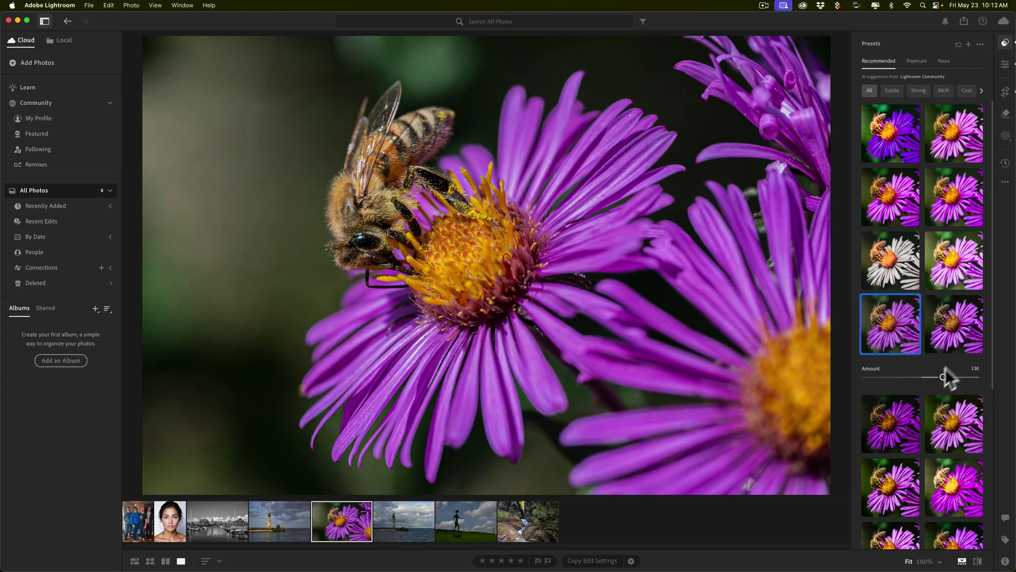
# Show the bee photo's edit settings without the presets and raise the exposure to +0.46
pyautogui.click(994, 73)
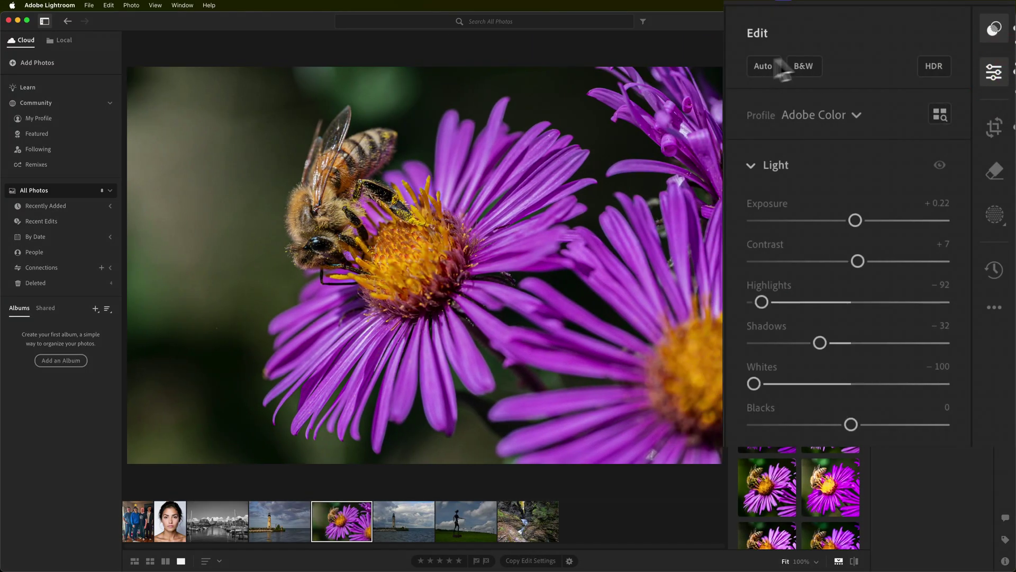
pyautogui.click(1005, 40)
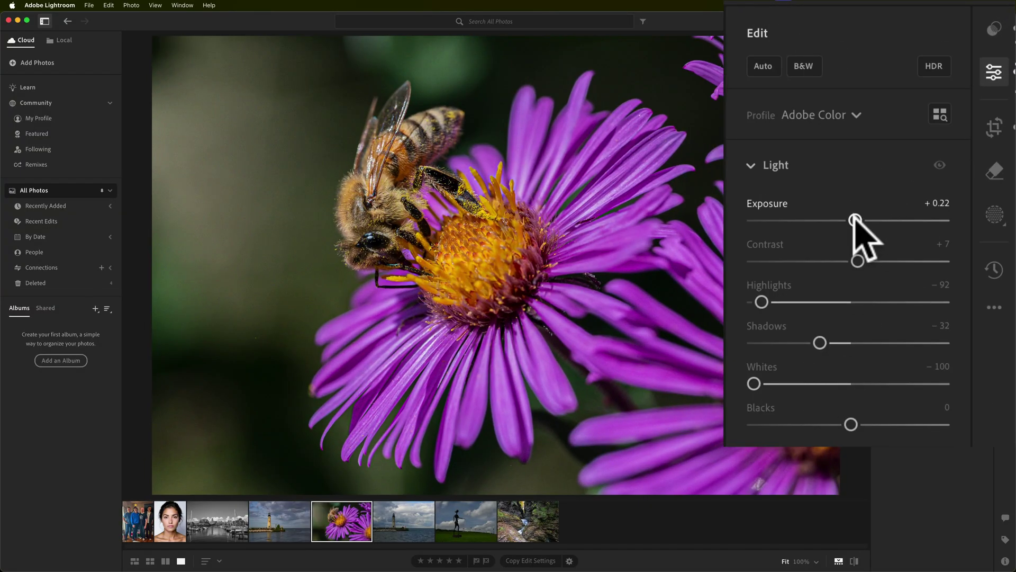
pyautogui.moveTo(854, 220); pyautogui.dragTo(860, 220)
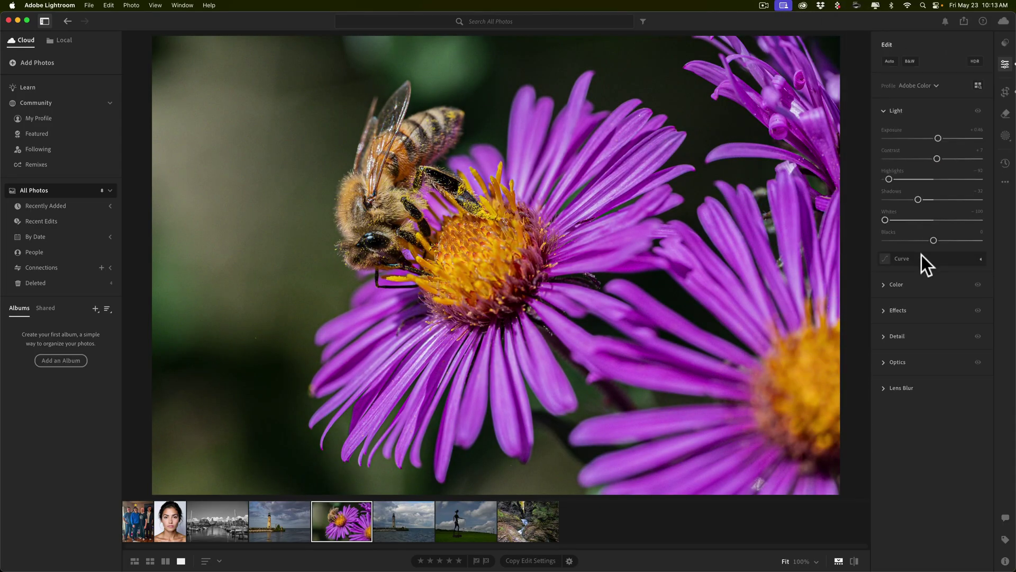
# Darken the bee photo's edges with a vignette of about -18, and collapse the Effects and Light settings
pyautogui.click(883, 310)
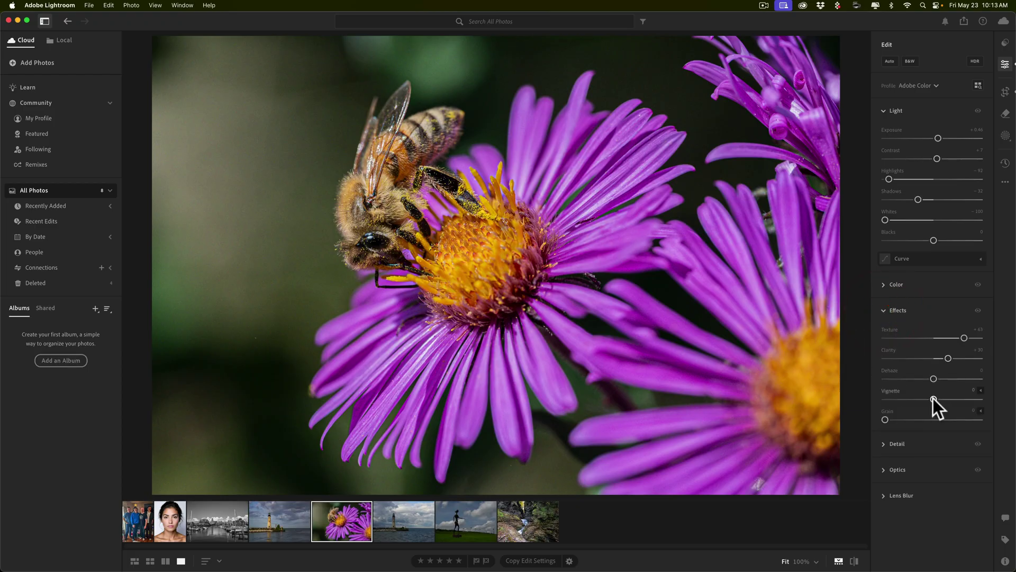
pyautogui.moveTo(932, 397); pyautogui.dragTo(926, 398)
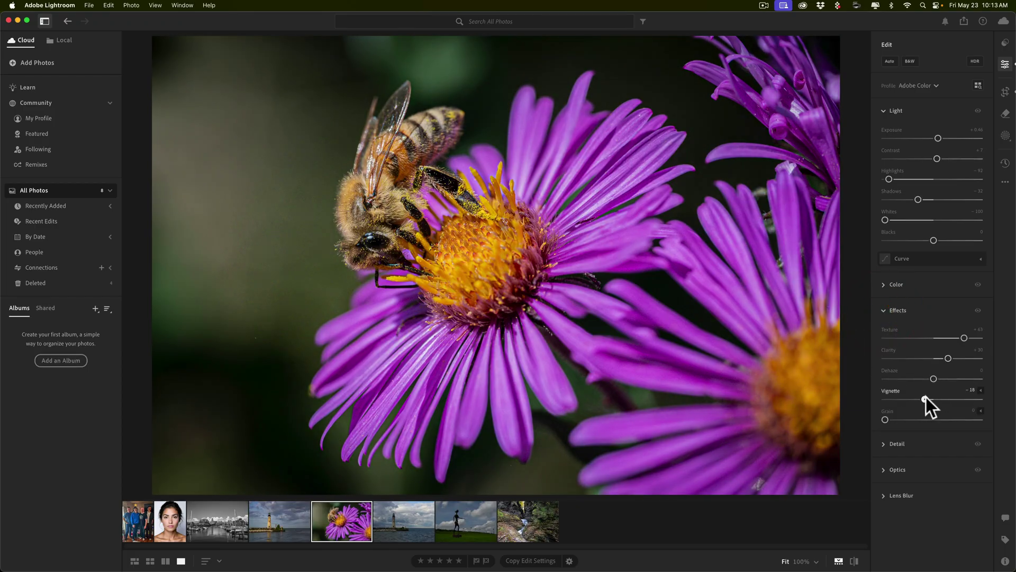
pyautogui.click(926, 397)
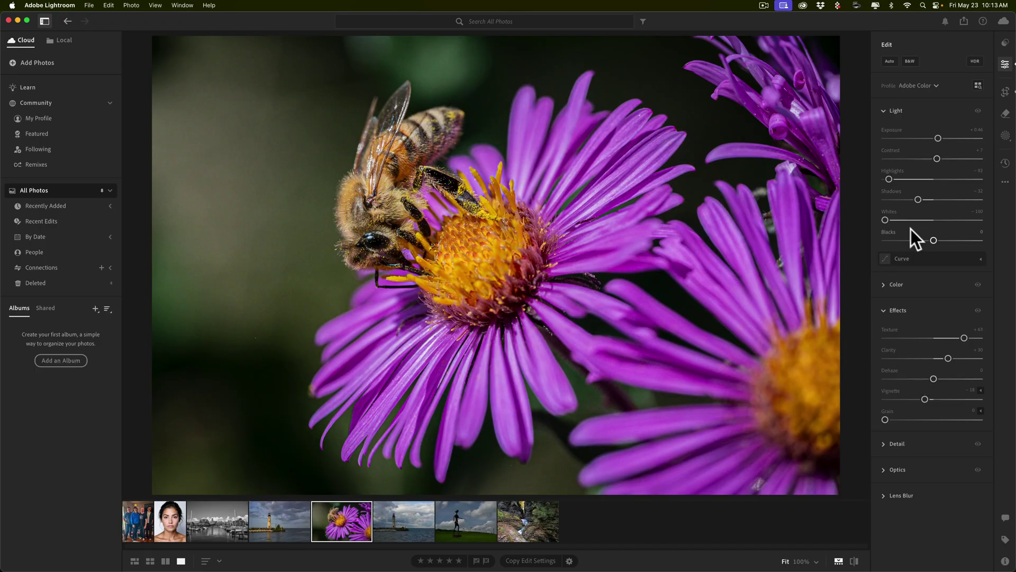
pyautogui.click(884, 310)
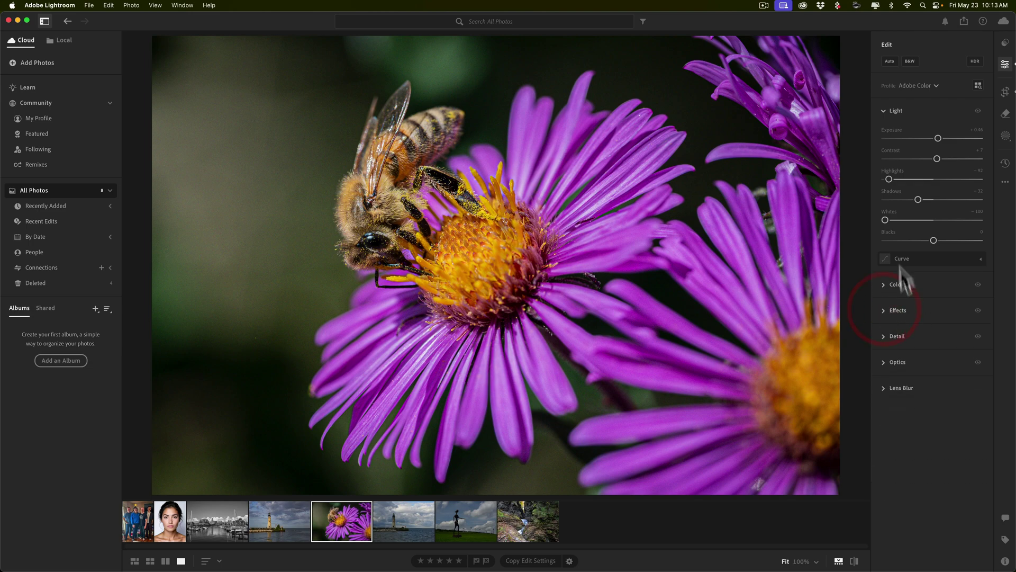
pyautogui.click(883, 110)
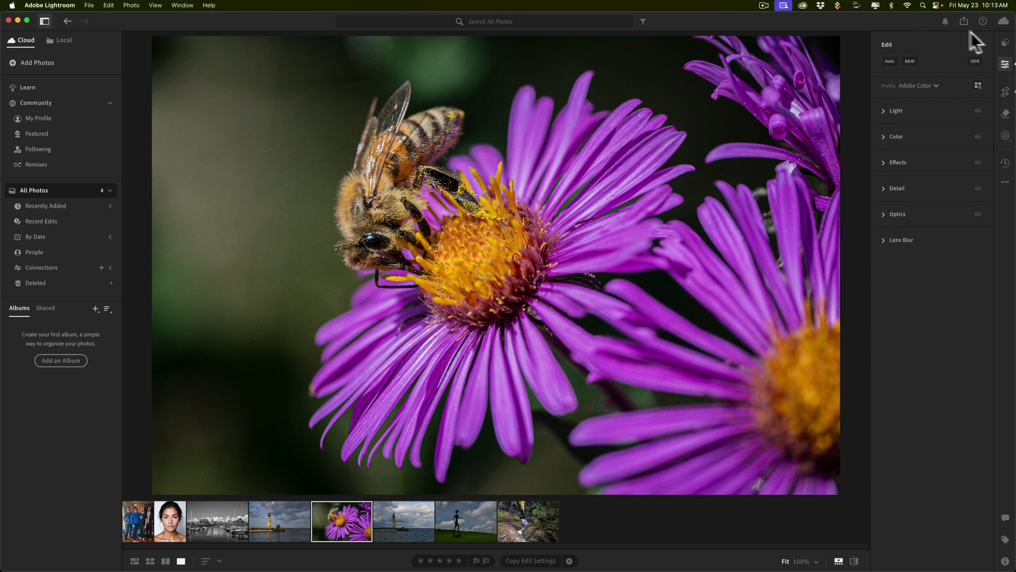
# Open the Lightroom Community from the recommended presets and check its additional options
pyautogui.click(1004, 41)
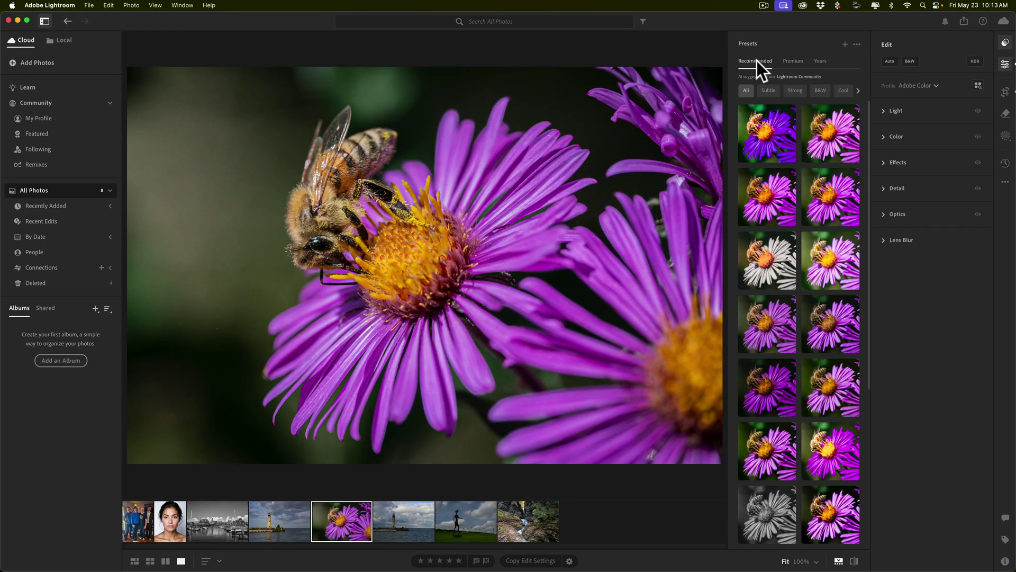
pyautogui.click(800, 95)
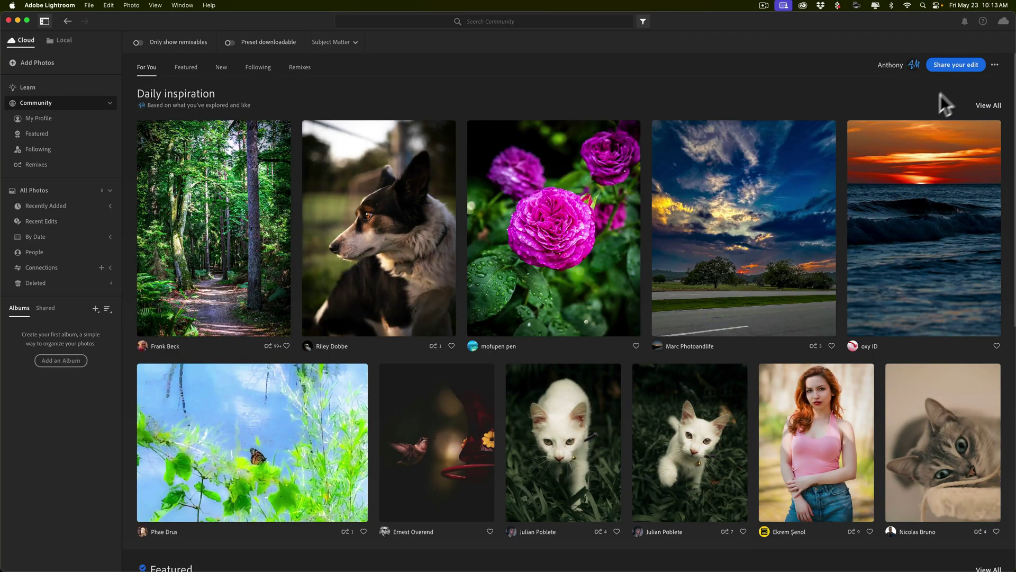
pyautogui.click(996, 65)
pyautogui.click(695, 104)
pyautogui.moveTo(285, 169)
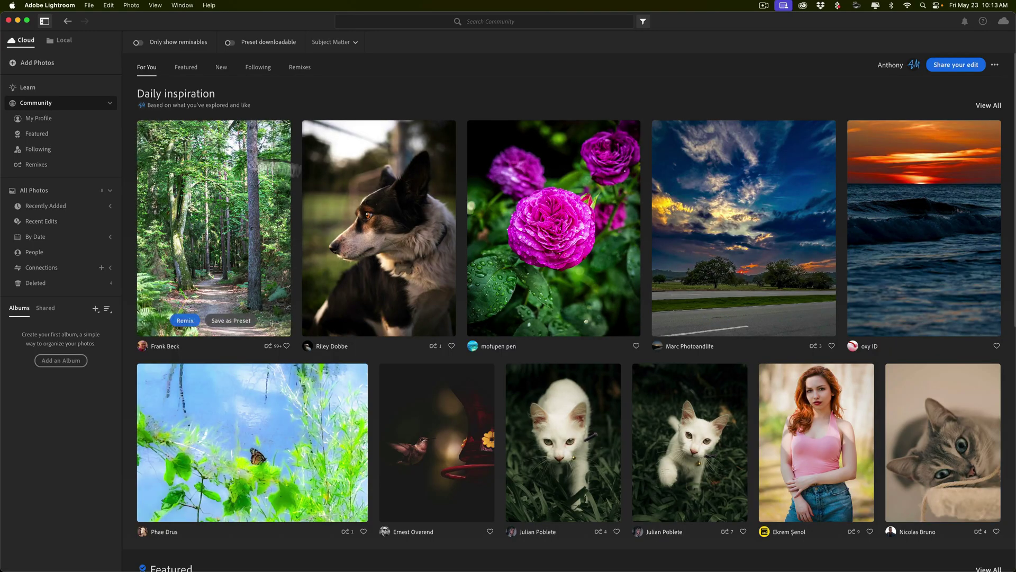